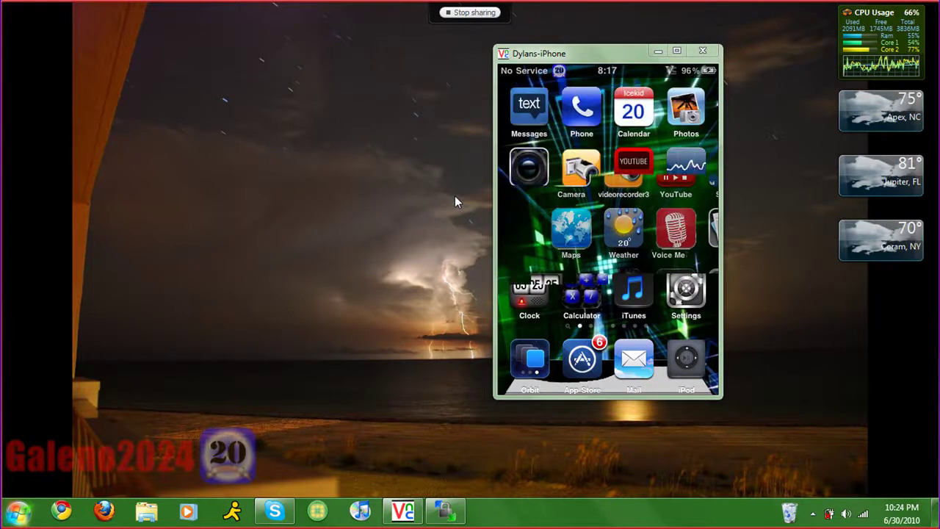
# Bring the WinSCP session connected to the iPhone to the front
pyautogui.click(445, 512)
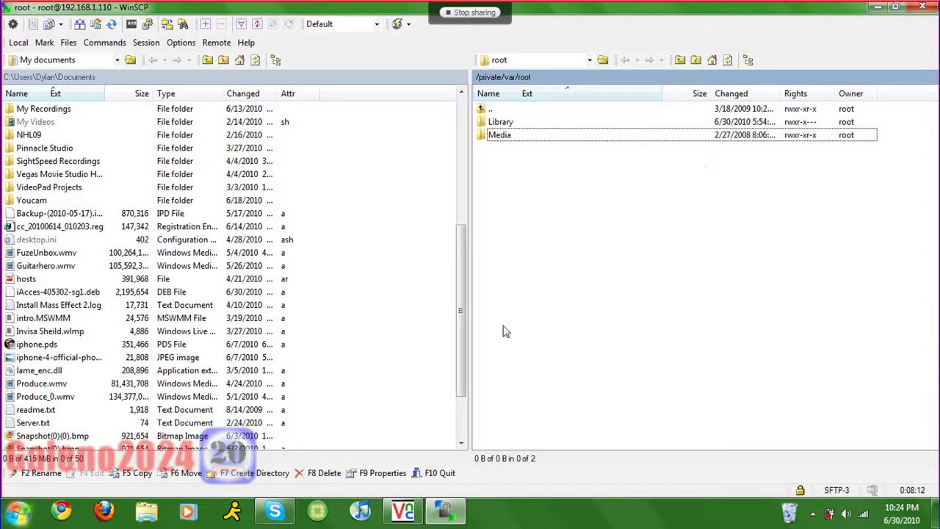
# Find and select iAcces-405302-sg1.deb in the local Documents panel
pyautogui.scroll(-2, 456, 395)
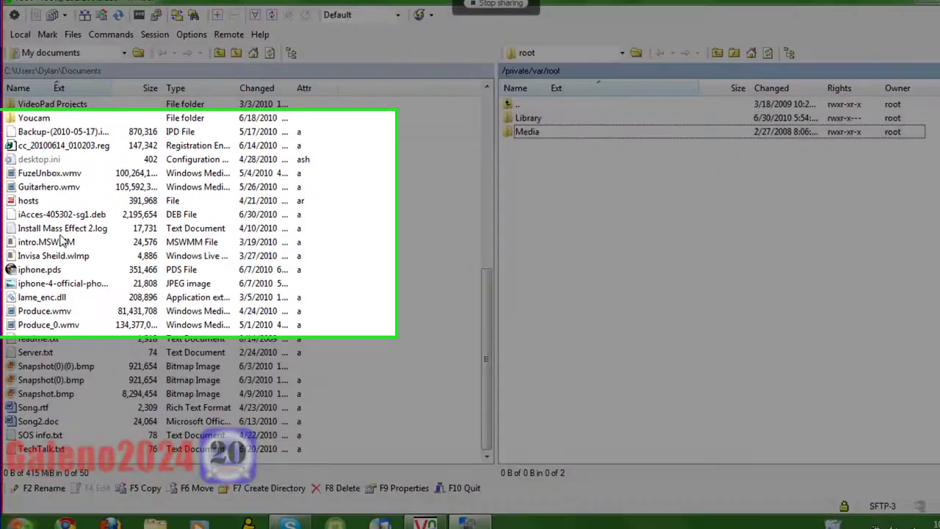
pyautogui.click(41, 215)
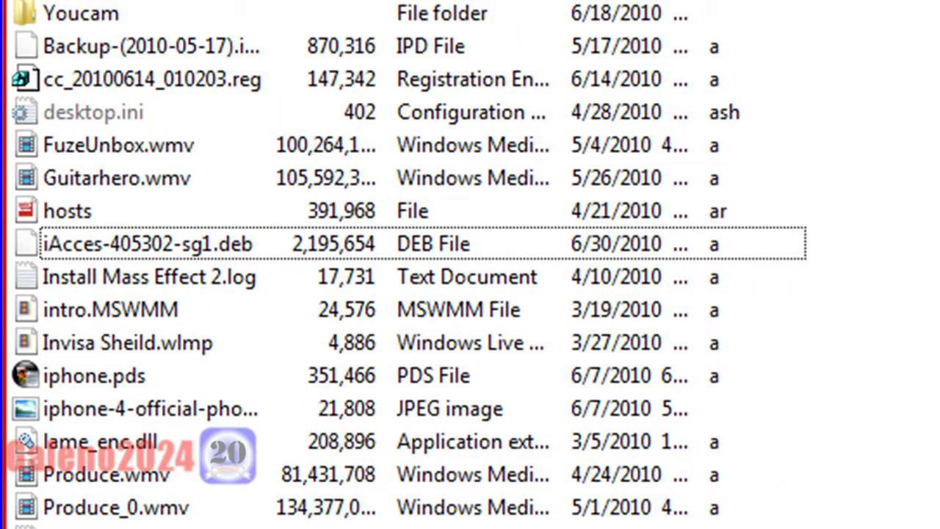
pyautogui.scroll(5, 408, 264)
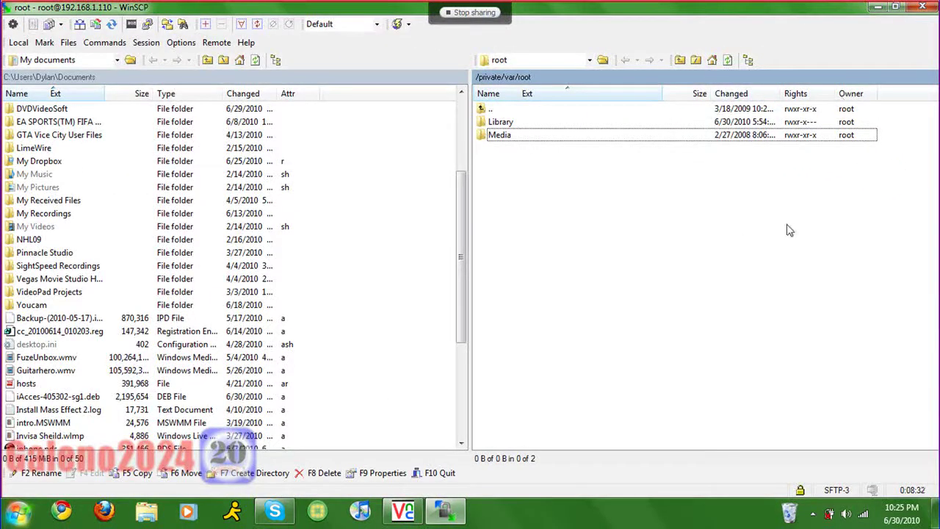
# Drag iAcces-405302-sg1.deb onto the iPhone's /private/var/root panel and confirm the copy
pyautogui.click(50, 397)
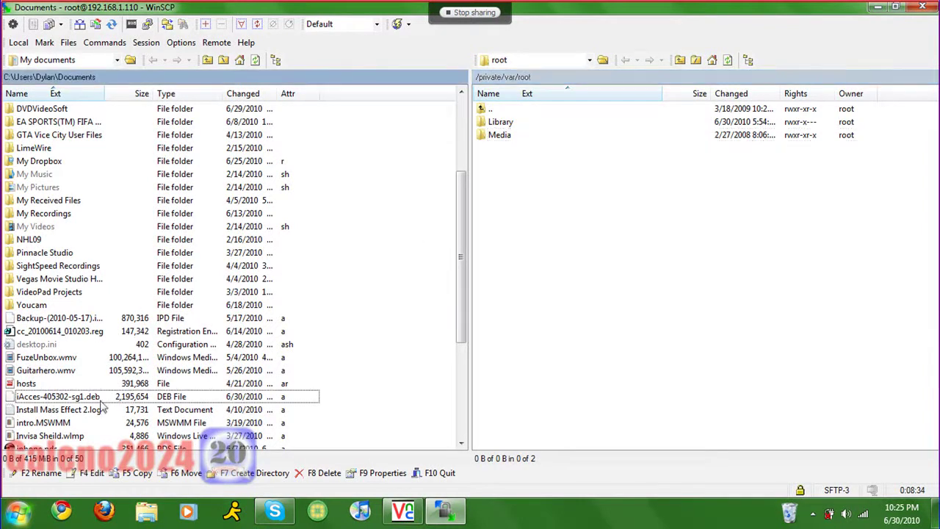
pyautogui.moveTo(93, 394); pyautogui.dragTo(276, 331)
pyautogui.moveTo(334, 302); pyautogui.dragTo(703, 219)
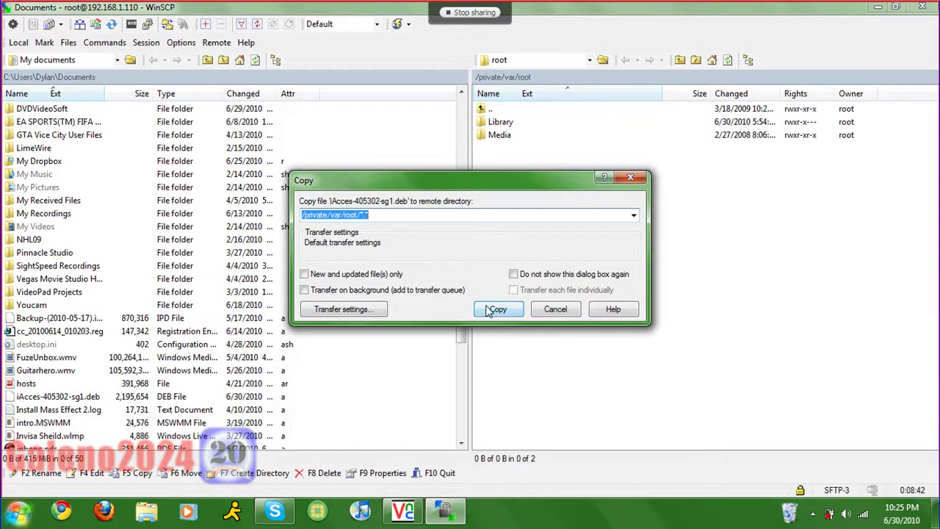
pyautogui.click(495, 309)
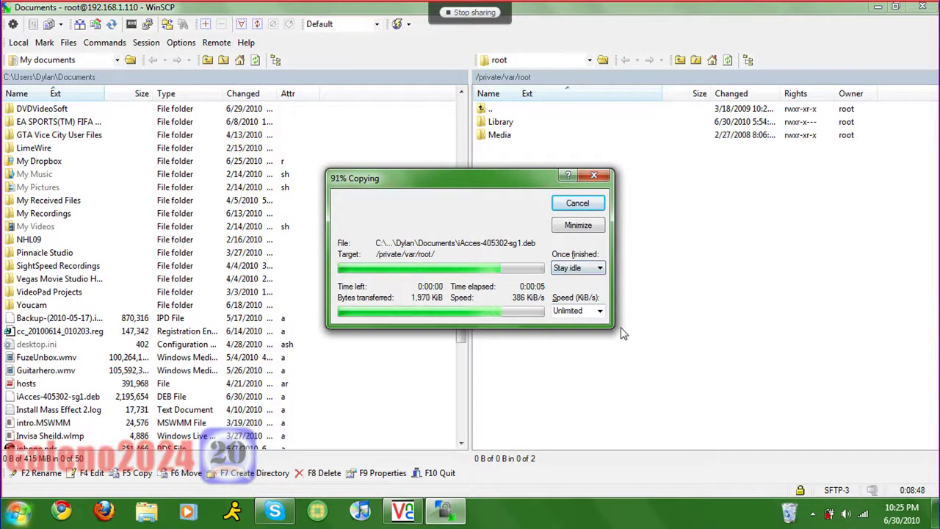
pyautogui.click(564, 271)
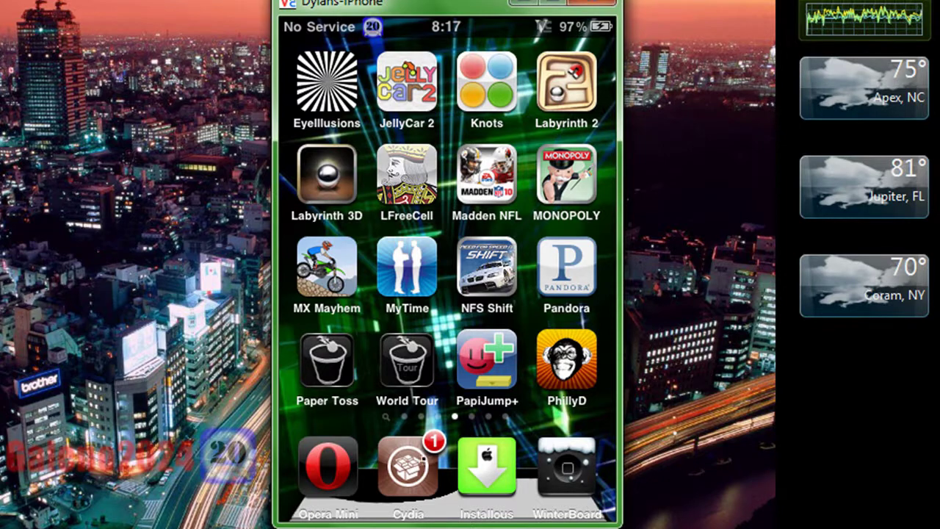
# In Cydia, replace the old search with 'ifile', then go to the Manage page
pyautogui.click(423, 460)
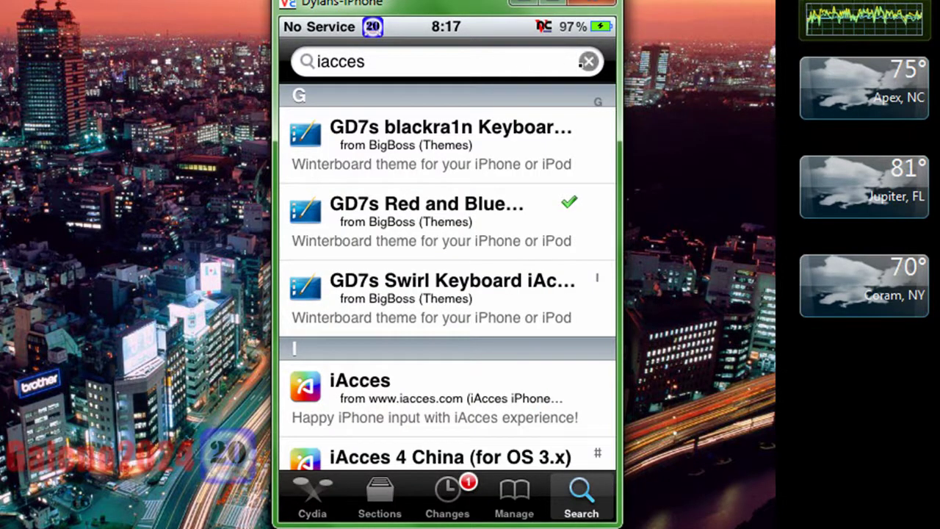
pyautogui.click(422, 73)
pyautogui.press('BackSpace')
pyautogui.press('BackSpace')
pyautogui.press('BackSpace')
pyautogui.press('BackSpace')
pyautogui.press('BackSpace')
pyautogui.press('BackSpace')
pyautogui.write('i')
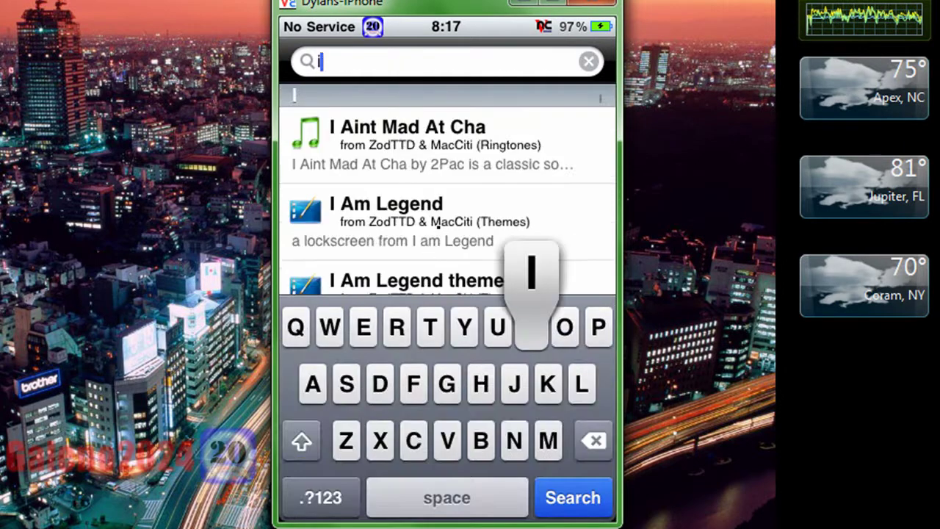
pyautogui.write('file')
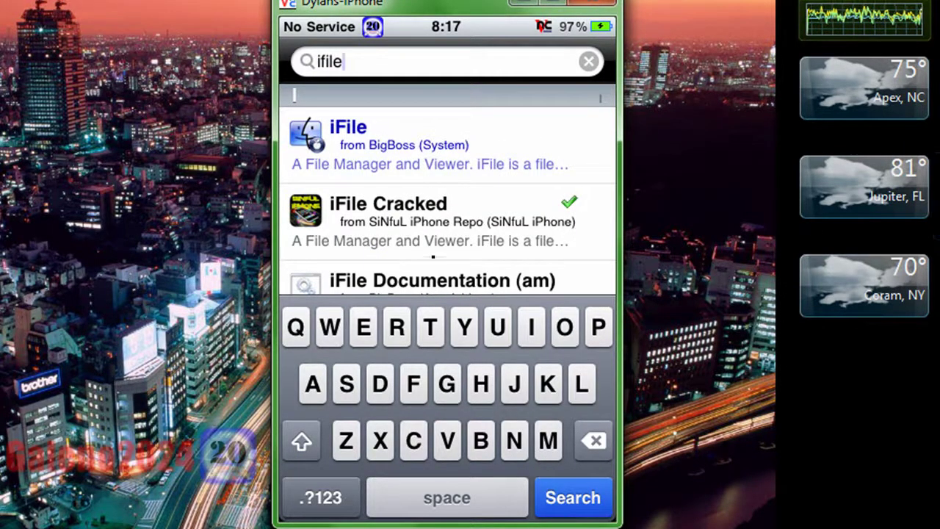
pyautogui.moveTo(433, 257); pyautogui.dragTo(438, 219)
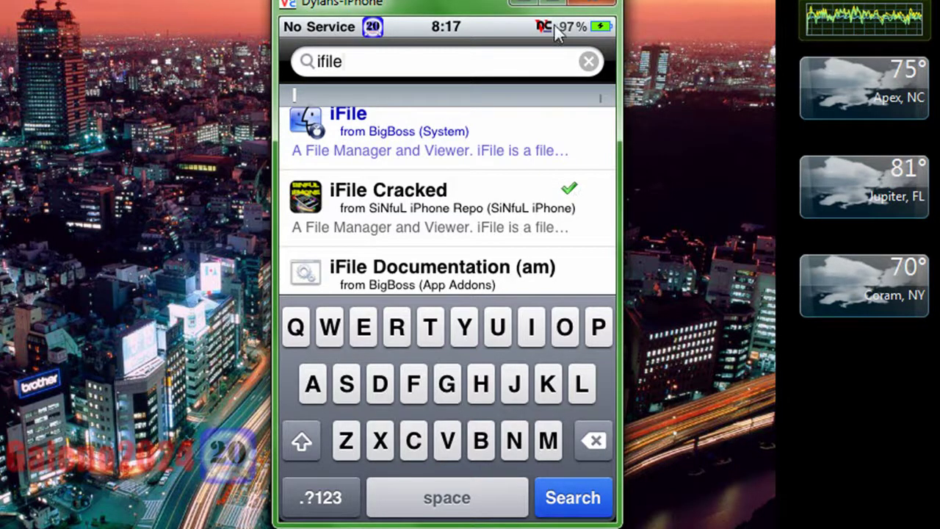
pyautogui.press('Return')
pyautogui.click(517, 499)
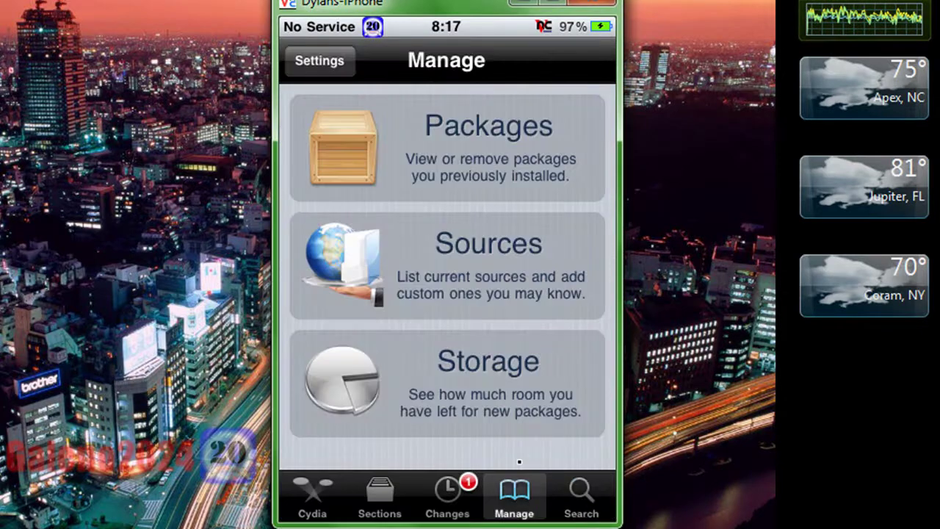
# Open Cydia's Sources list in edit mode and start adding a new repository
pyautogui.click(494, 273)
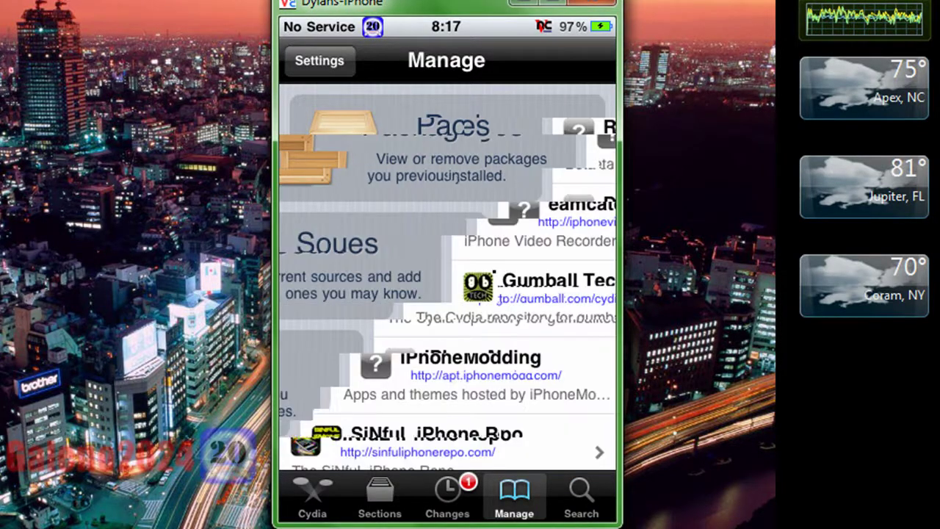
pyautogui.click(564, 57)
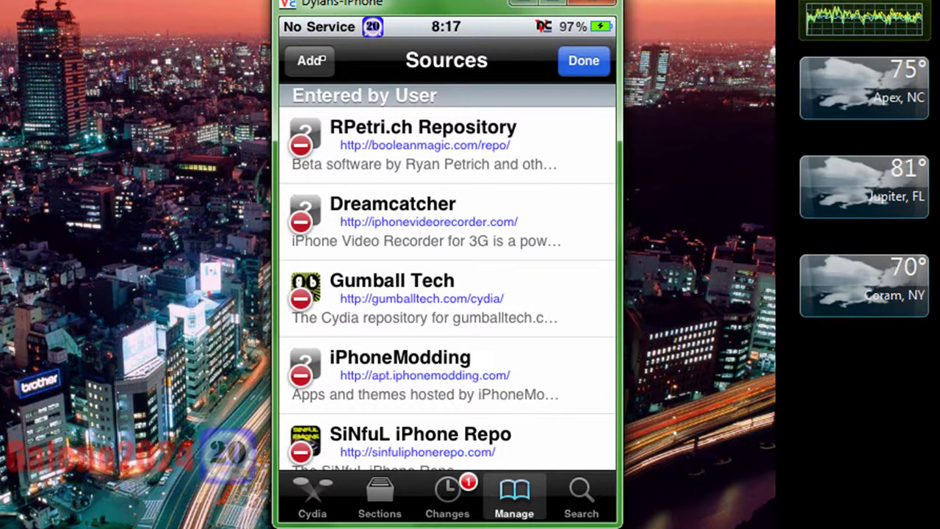
pyautogui.click(312, 61)
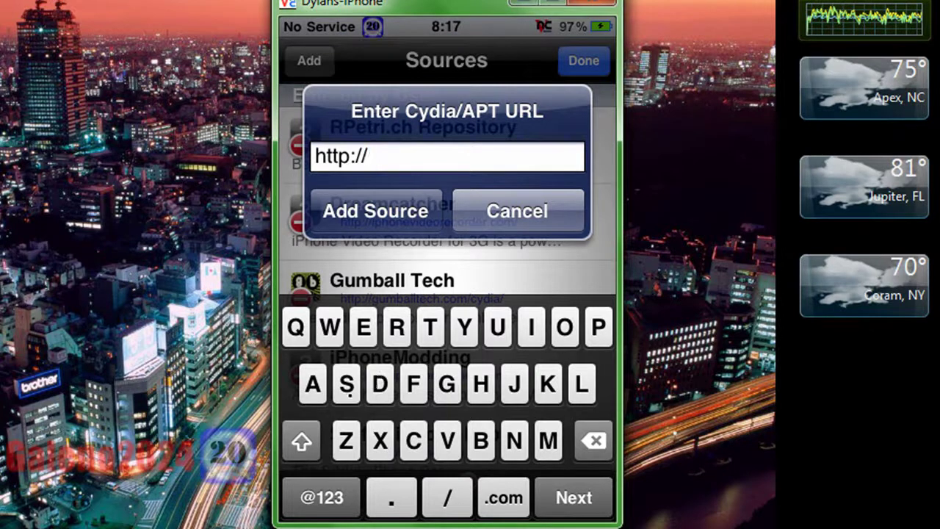
# Enter the SiNfuL repository address, then return to the iFile search results
pyautogui.click(346, 383)
pyautogui.click(512, 441)
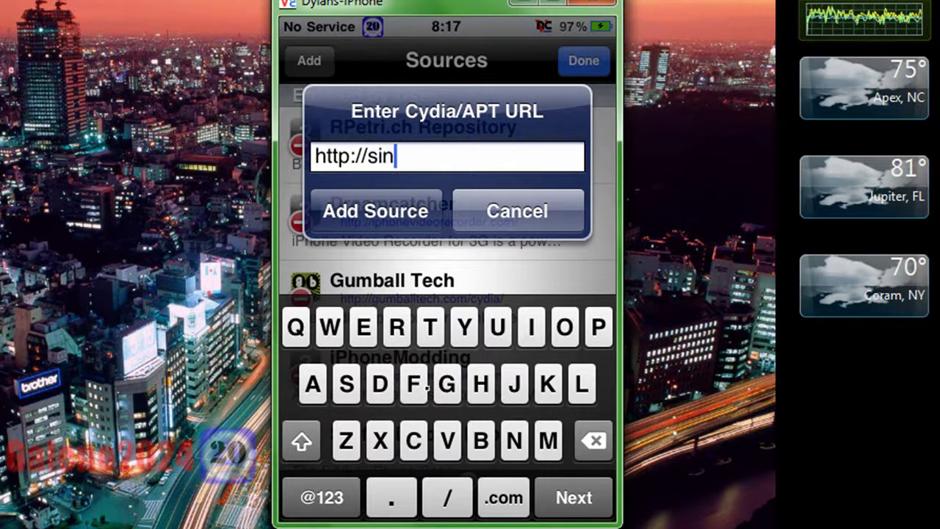
pyautogui.click(532, 331)
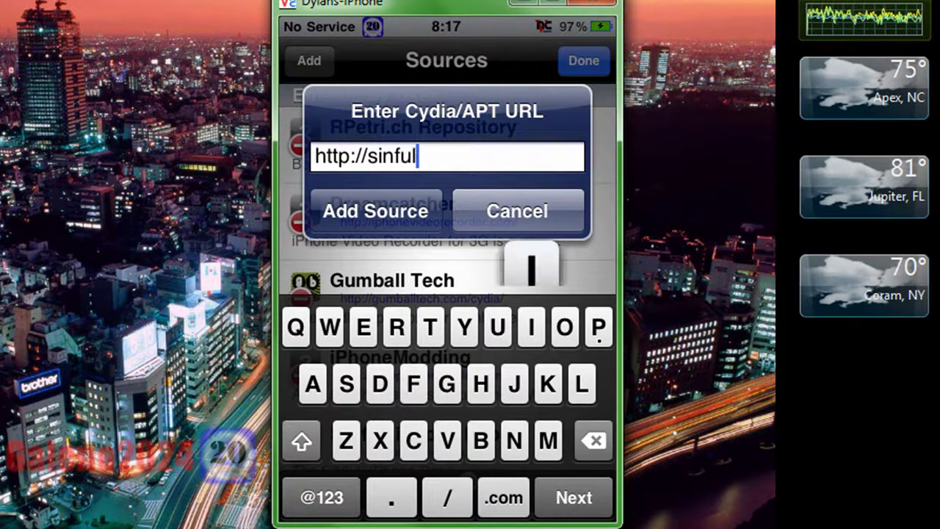
pyautogui.click(598, 328)
pyautogui.click(481, 384)
pyautogui.click(565, 328)
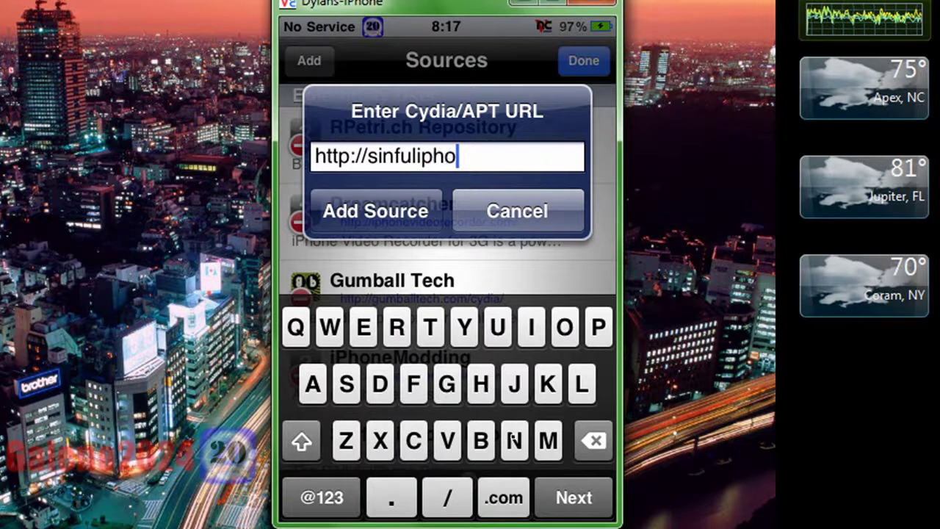
pyautogui.click(512, 439)
pyautogui.click(366, 323)
pyautogui.click(395, 328)
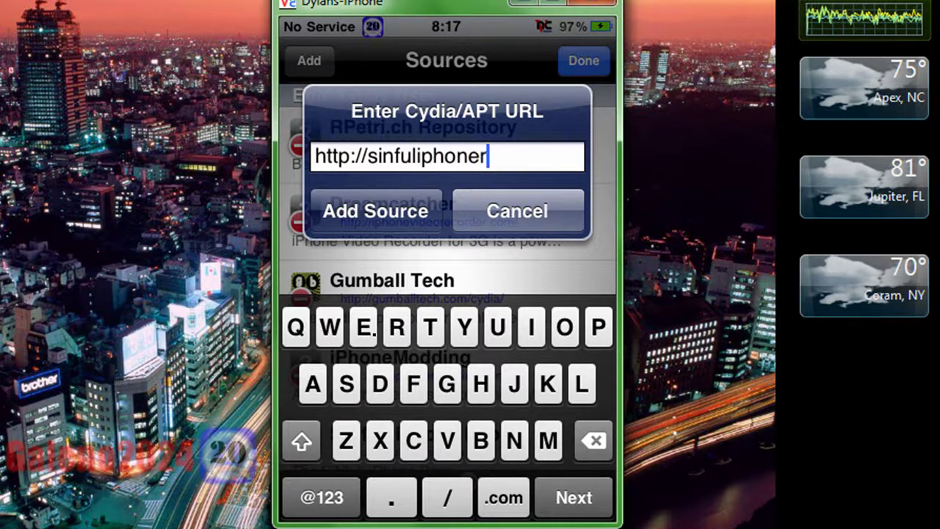
pyautogui.click(367, 329)
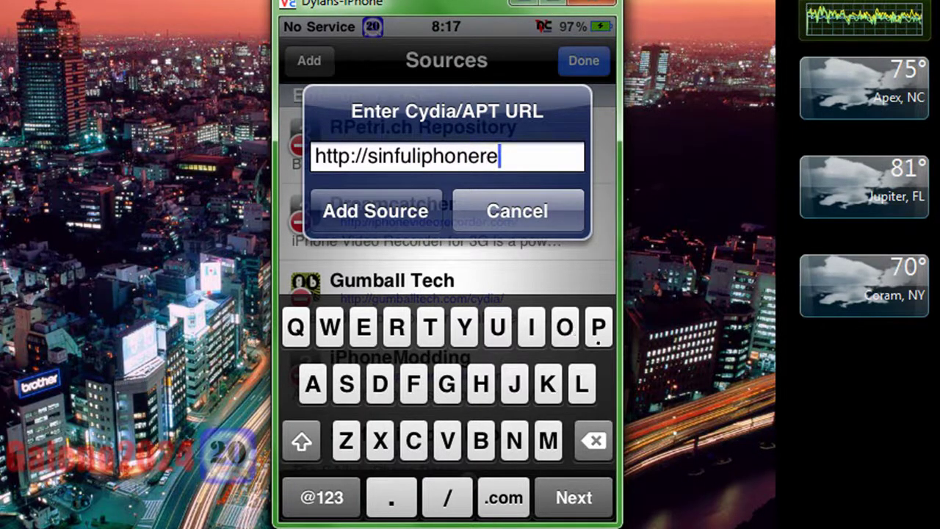
pyautogui.click(599, 328)
pyautogui.click(564, 328)
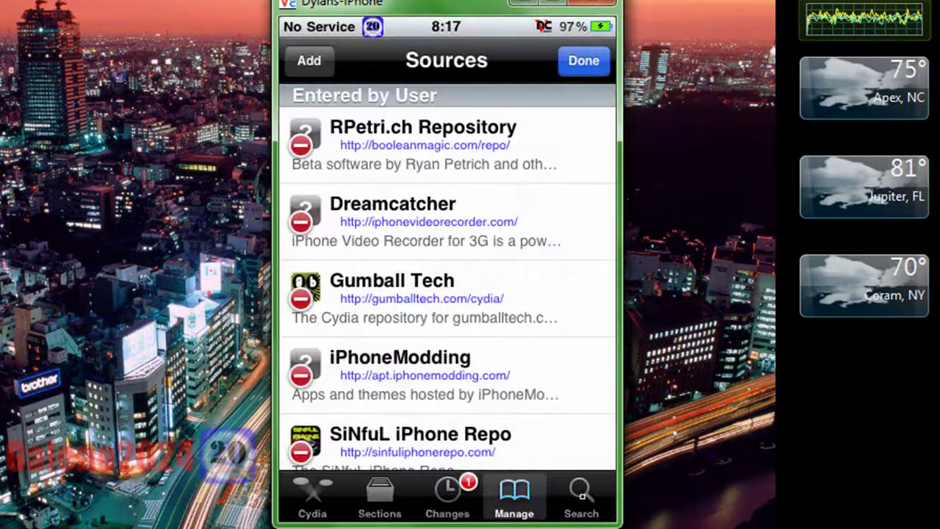
pyautogui.click(580, 495)
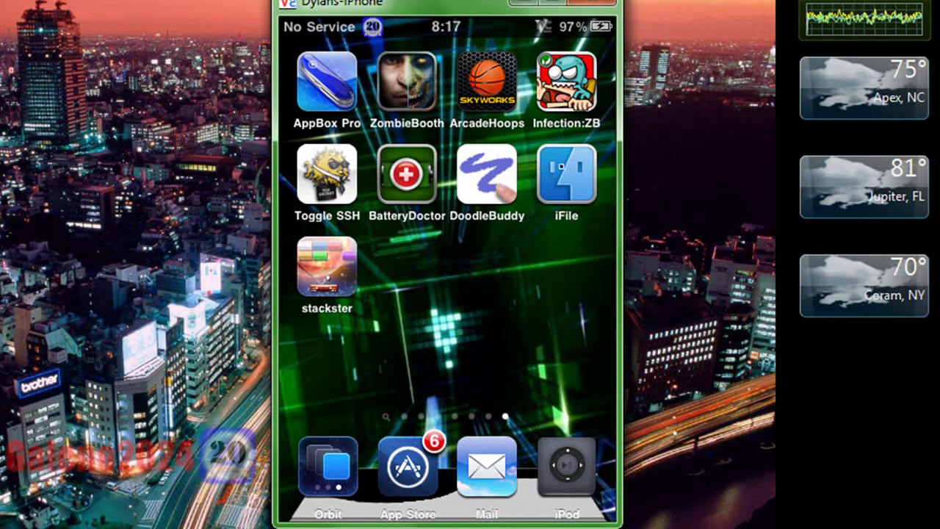
# Launch the newly installed iFile app from the home screen
pyautogui.click(561, 166)
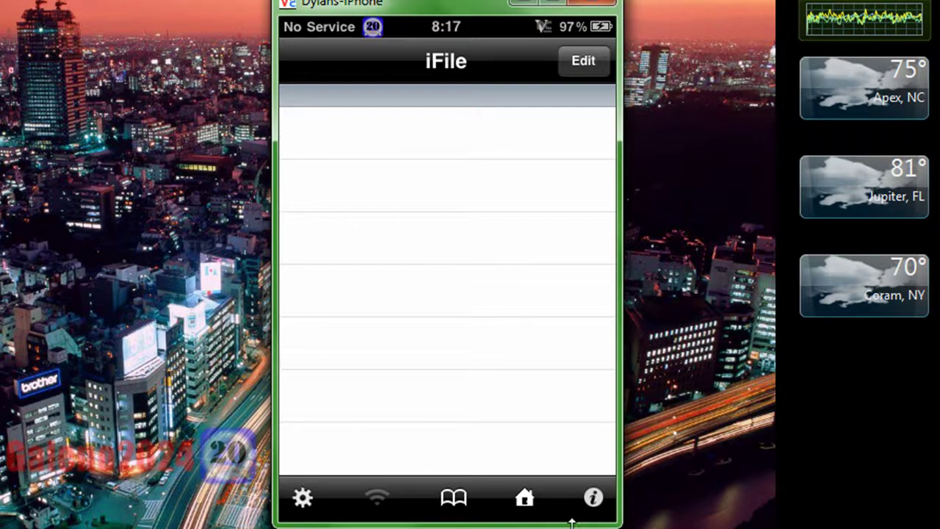
# In iFile, browse to /private/var/root and open iAcces-405302-sg1.deb's package options
pyautogui.click(524, 498)
pyautogui.moveTo(392, 238); pyautogui.dragTo(393, 220)
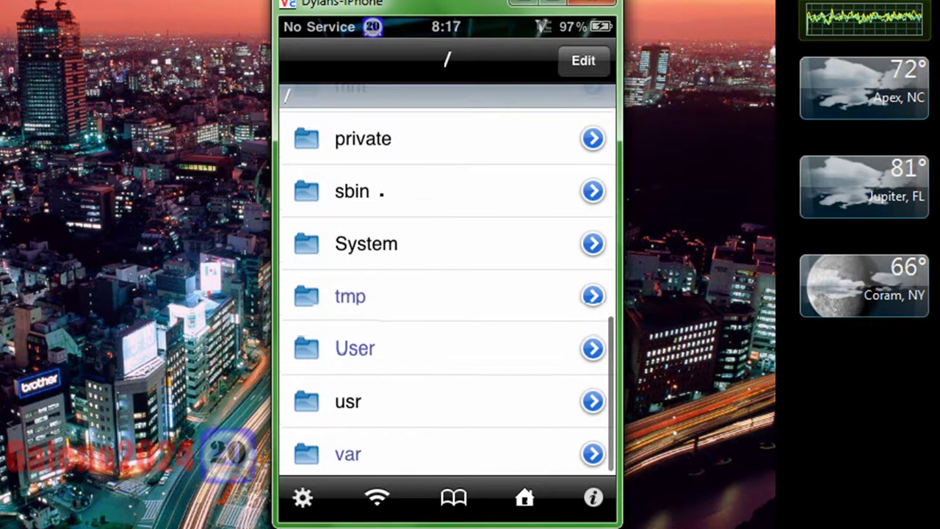
pyautogui.click(384, 138)
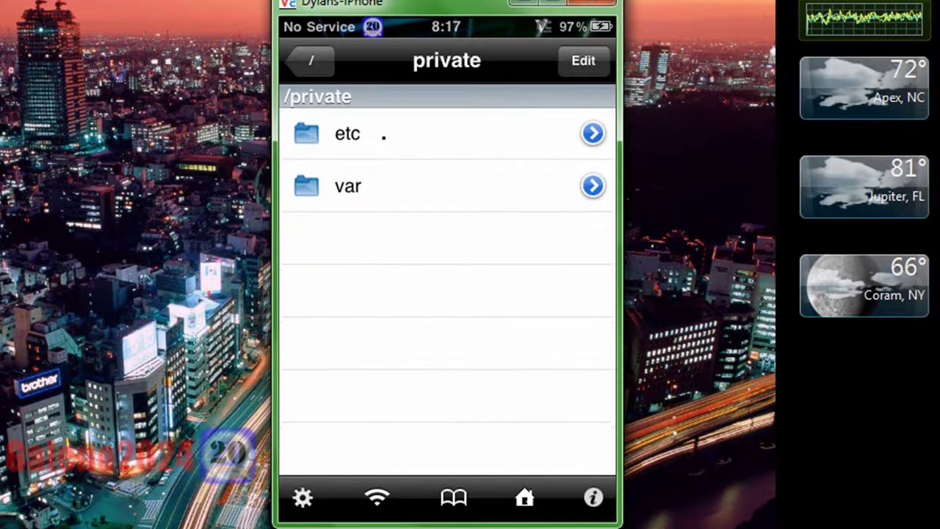
pyautogui.click(377, 189)
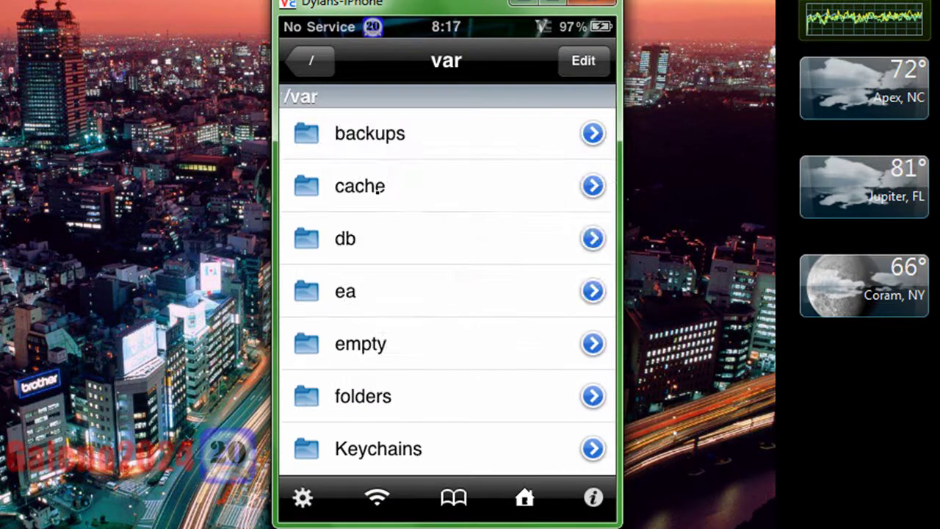
pyautogui.scroll(-3, 497, 366)
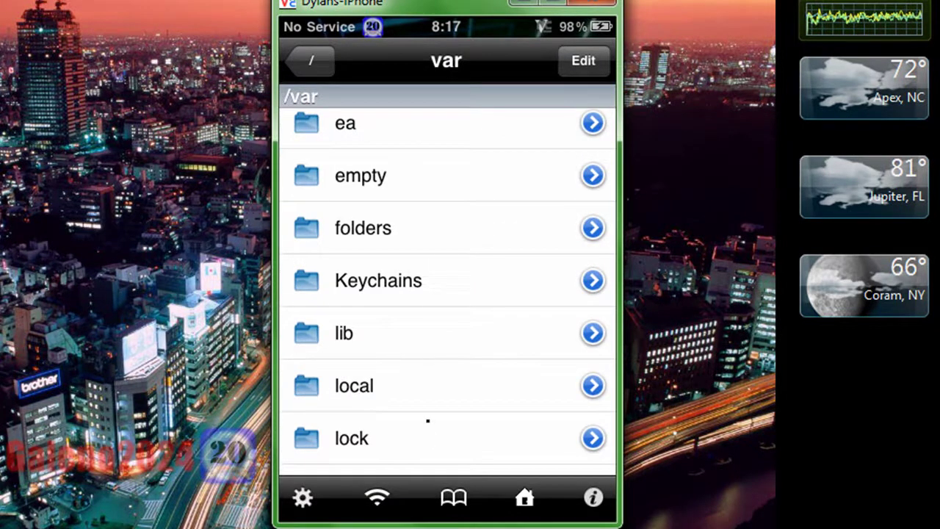
pyautogui.moveTo(428, 421); pyautogui.dragTo(434, 369)
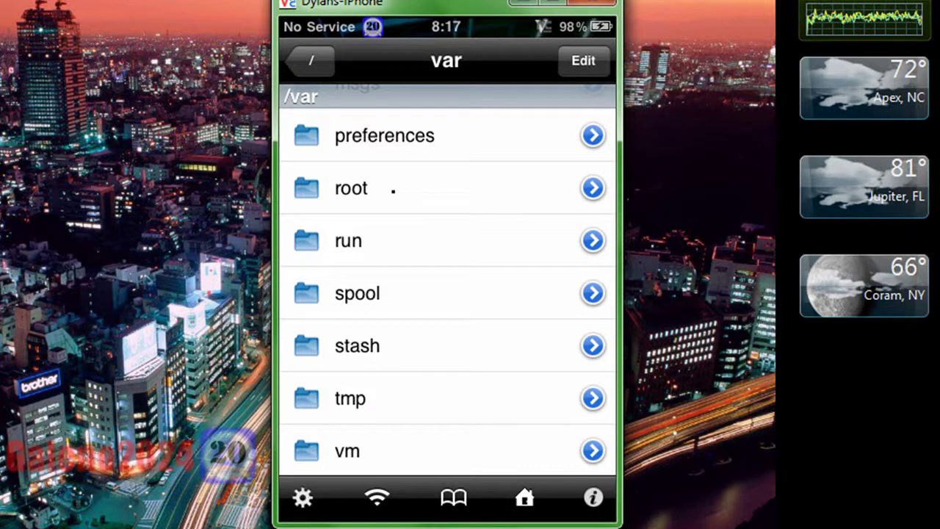
pyautogui.click(393, 189)
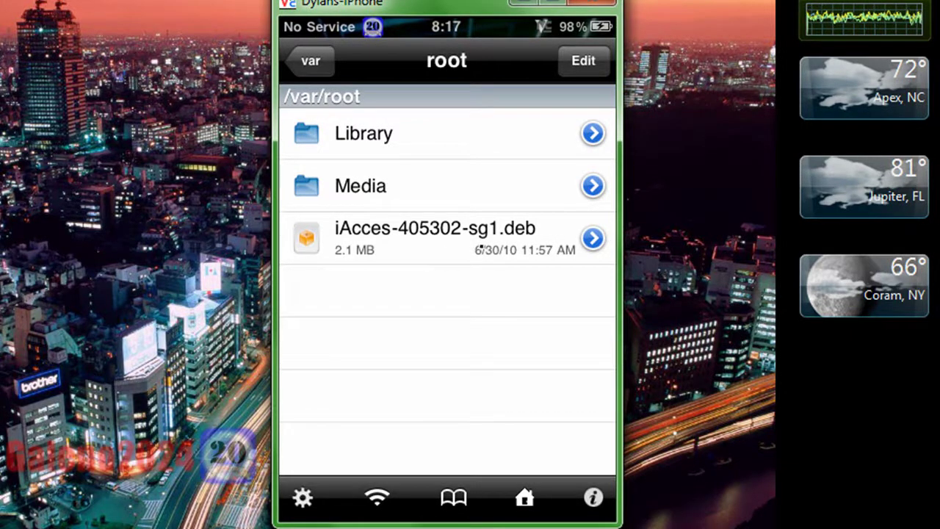
pyautogui.click(481, 249)
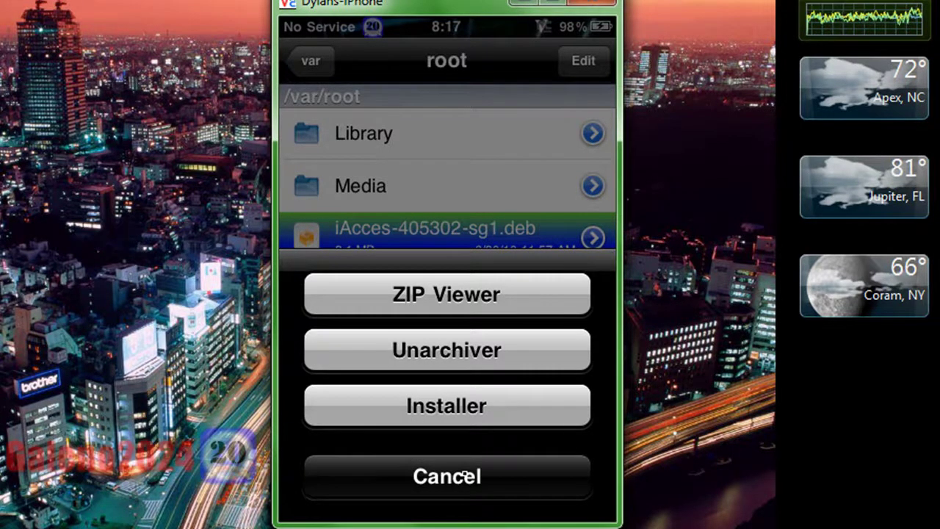
pyautogui.click(465, 475)
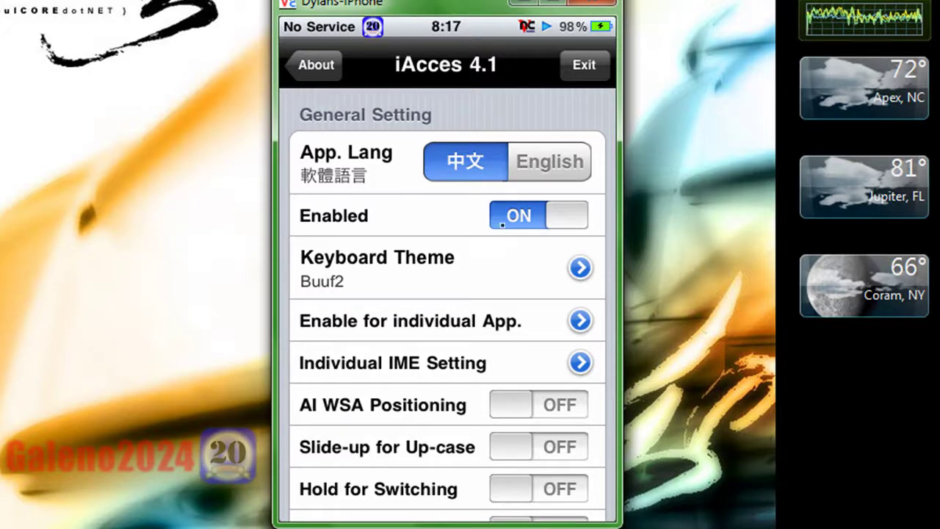
# Set the iAcces app language to English and look through the keyboard theme list
pyautogui.click(547, 168)
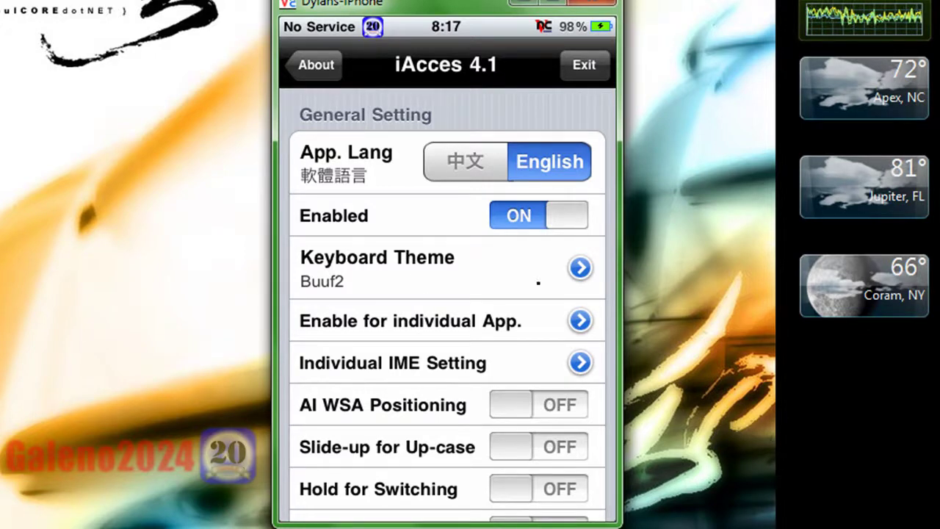
pyautogui.scroll(-10, 423, 397)
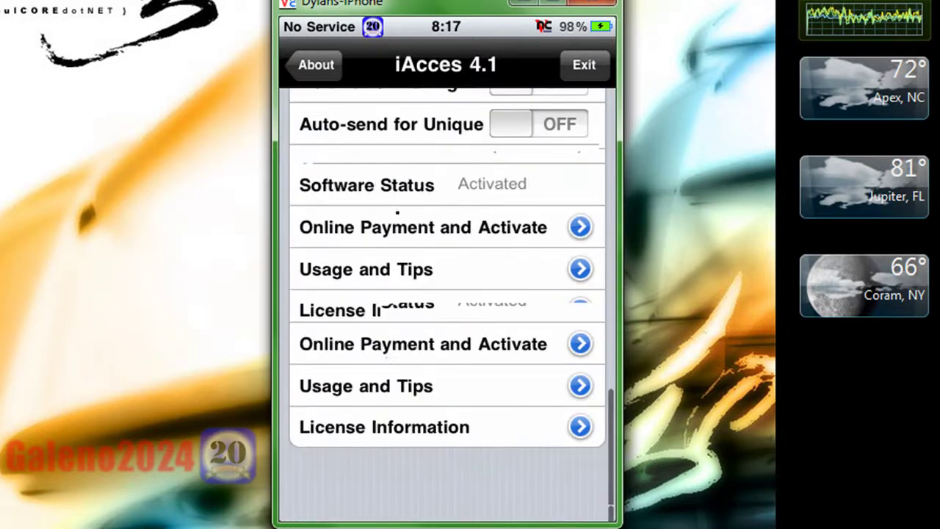
pyautogui.scroll(5, 373, 459)
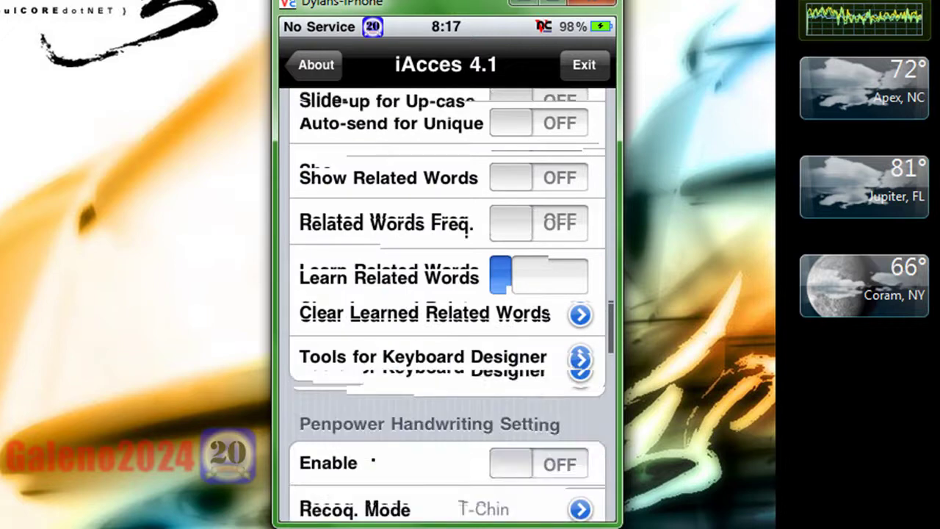
pyautogui.scroll(3, 432, 370)
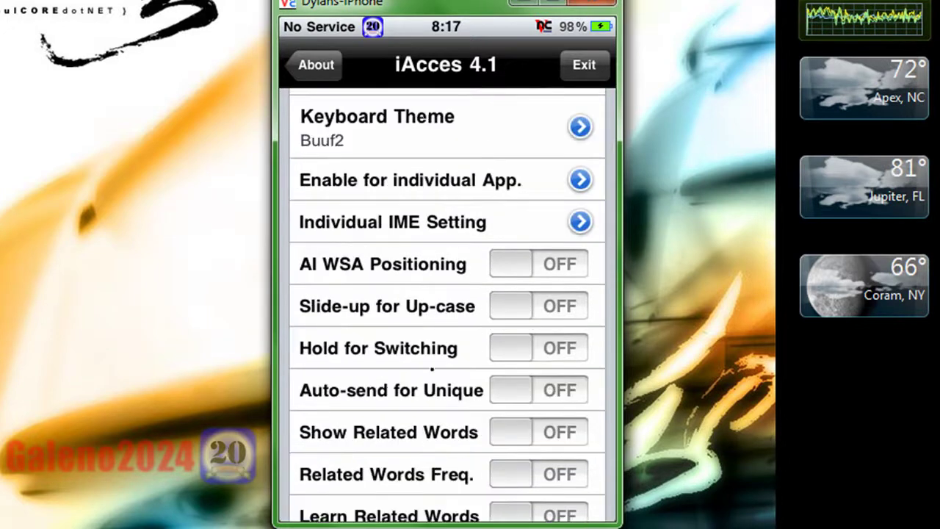
pyautogui.scroll(3, 405, 206)
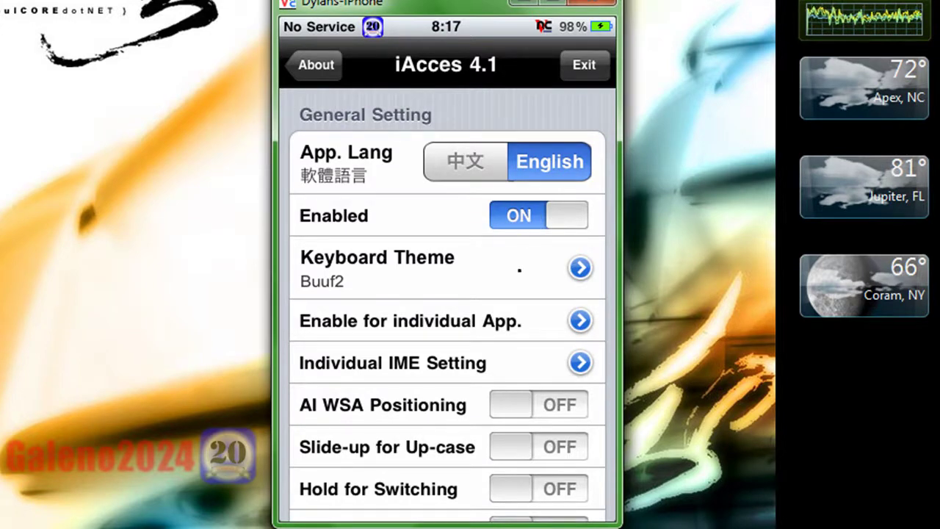
pyautogui.click(384, 269)
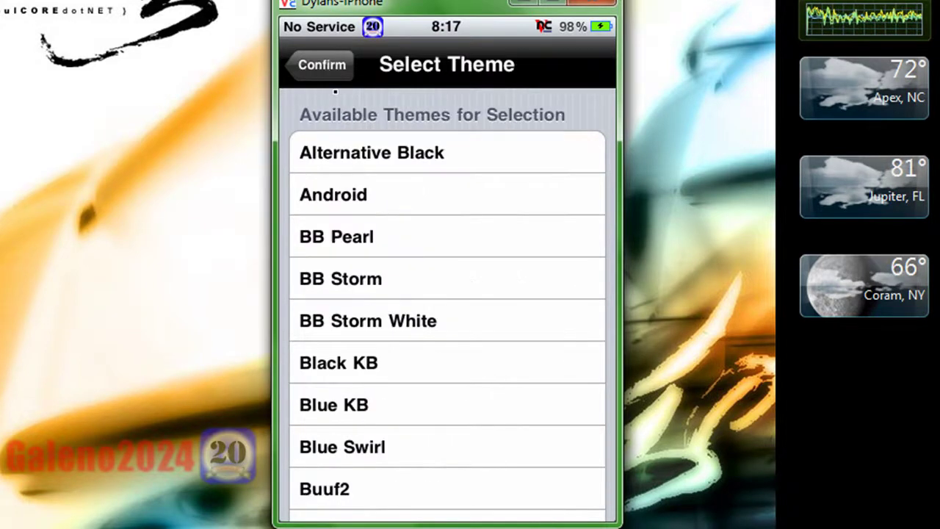
pyautogui.click(327, 72)
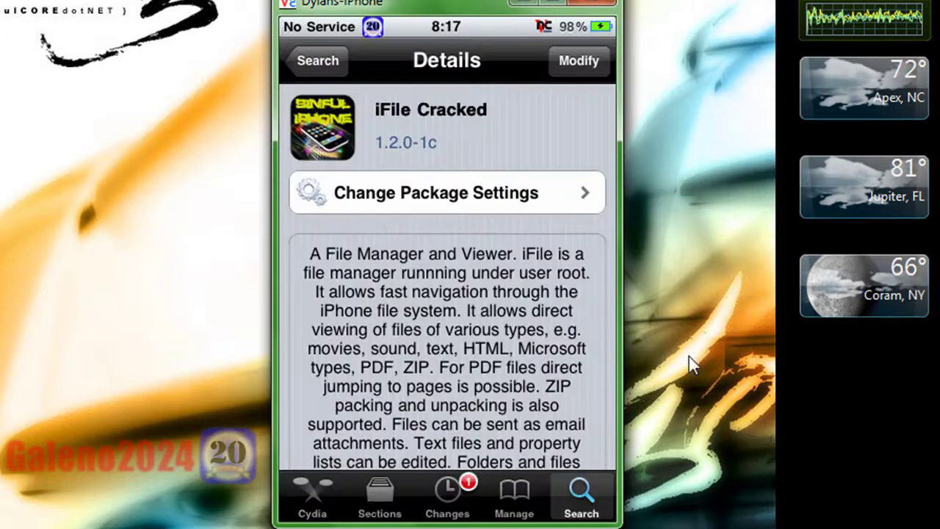
# Try adding gumballtech.com/cydia/ as a source, then cancel since Gumball Tech is already listed
pyautogui.click(530, 498)
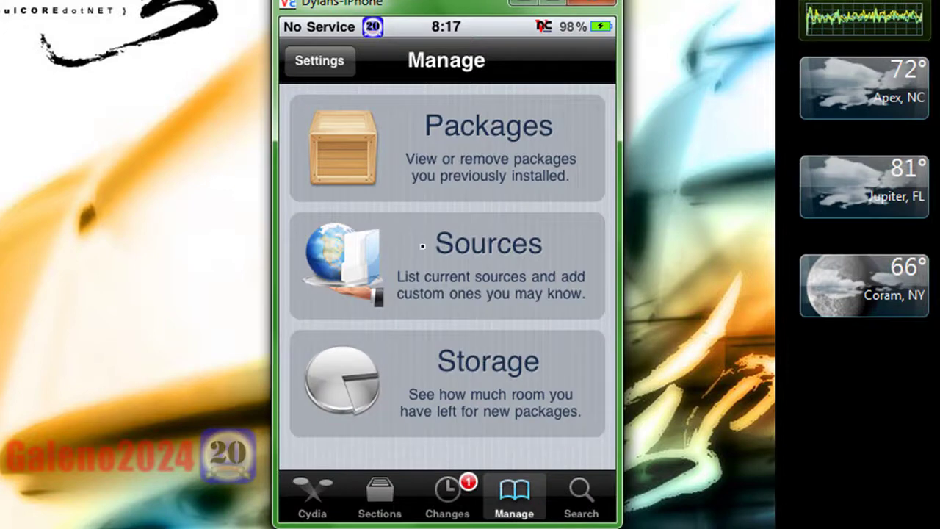
pyautogui.click(422, 246)
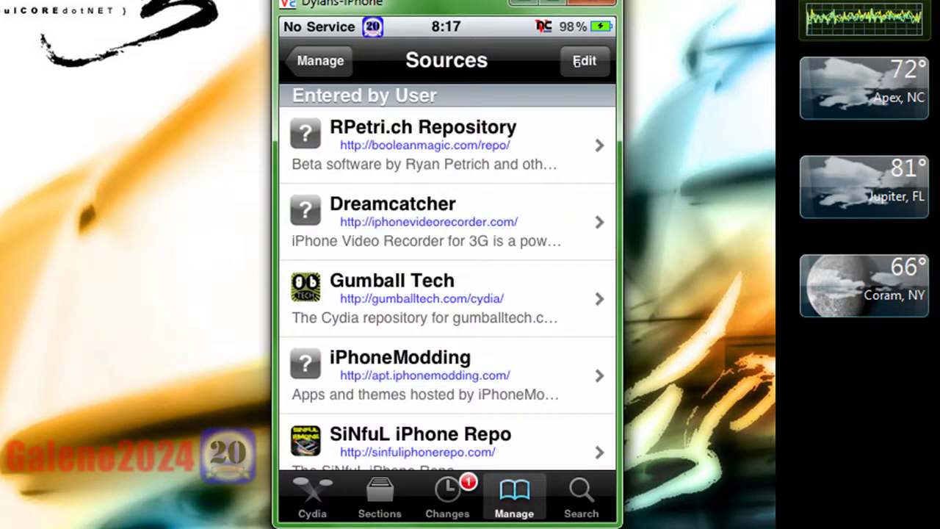
pyautogui.click(585, 62)
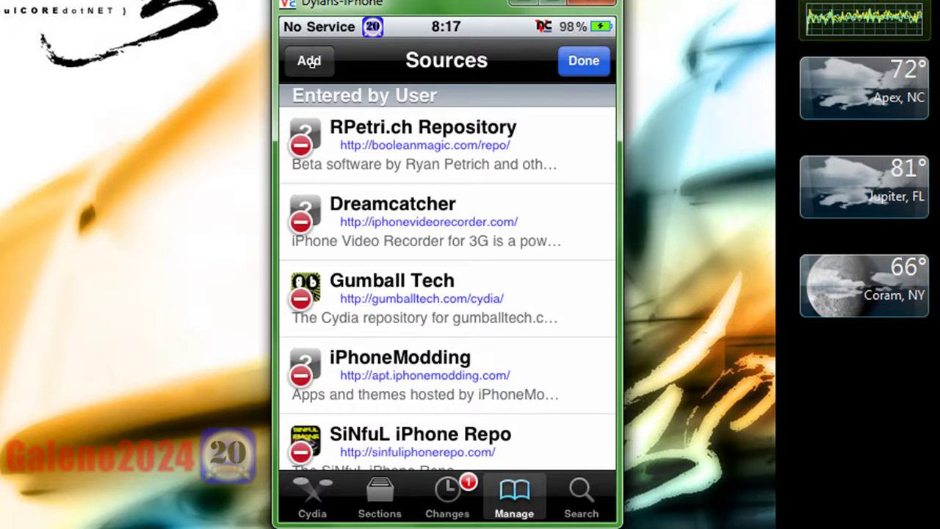
pyautogui.click(309, 61)
pyautogui.write('gumballtech.com/cydia/')
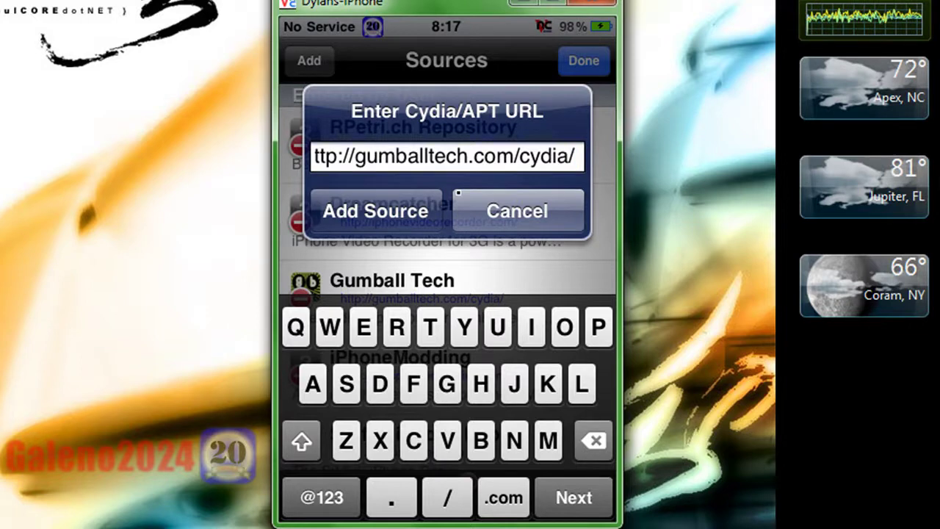
pyautogui.click(547, 226)
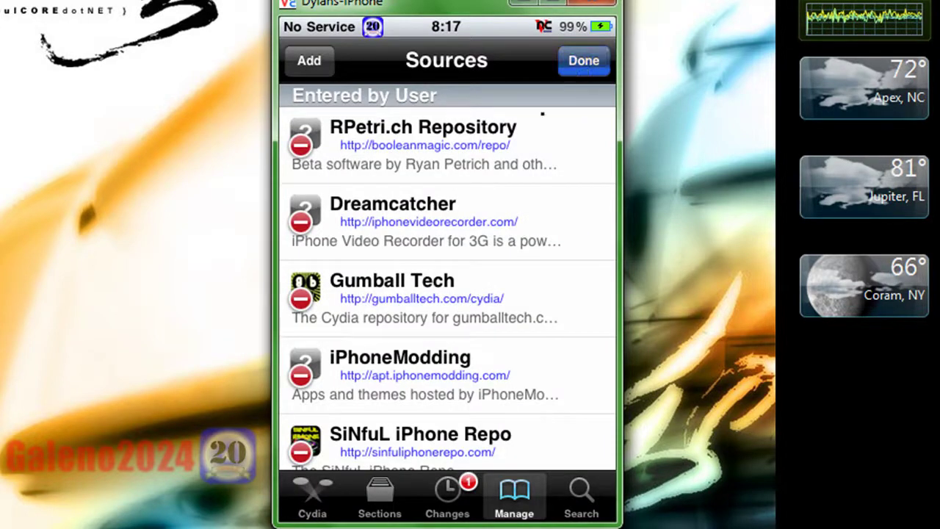
pyautogui.click(584, 61)
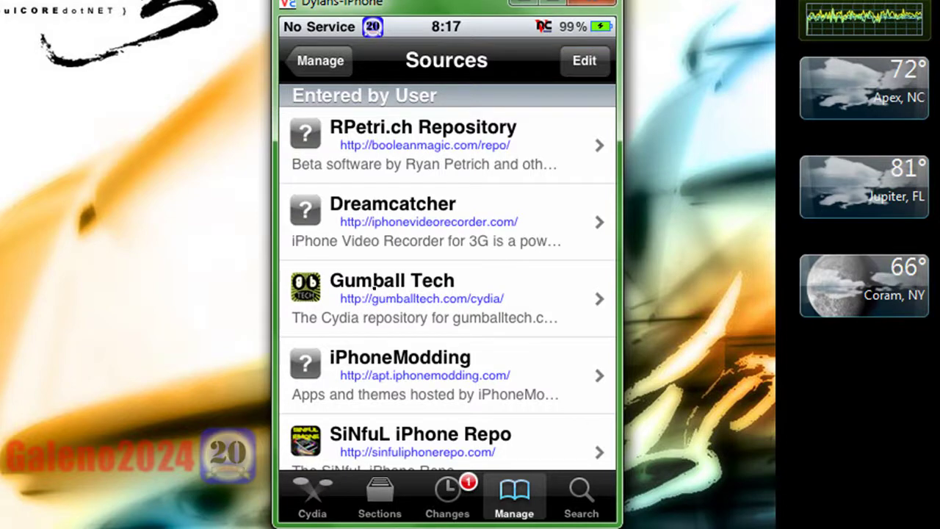
# Browse Gumball Tech's packages to view 30 iAcces 4 Keyboards, then leave Cydia
pyautogui.click(371, 286)
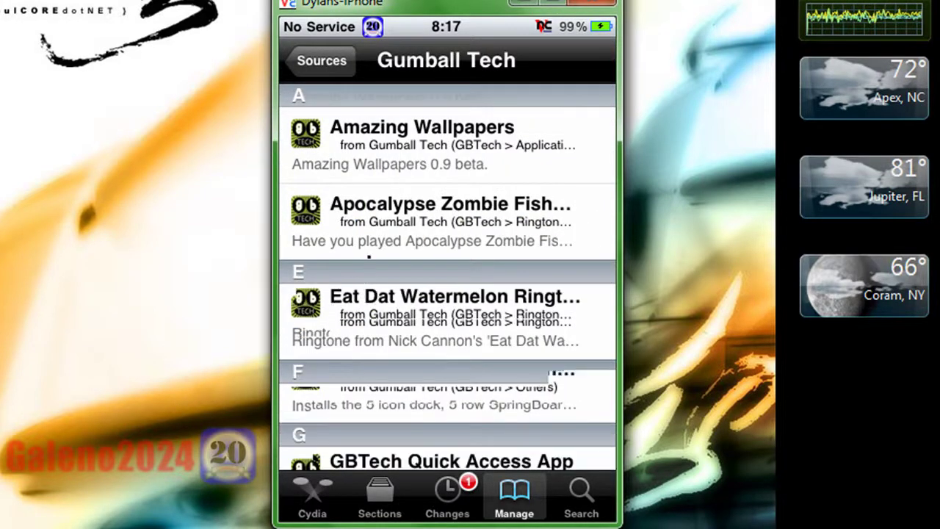
pyautogui.scroll(-3, 373, 418)
pyautogui.scroll(-3, 369, 302)
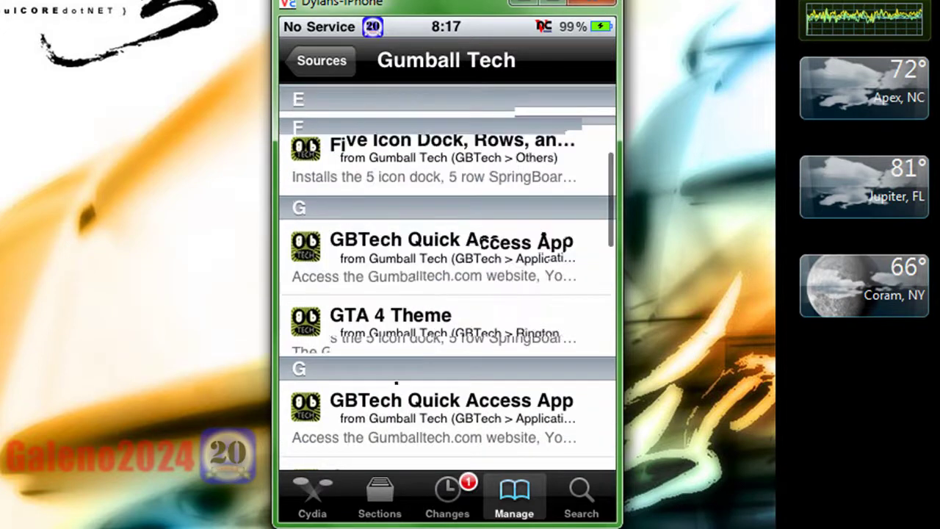
pyautogui.scroll(-3, 413, 203)
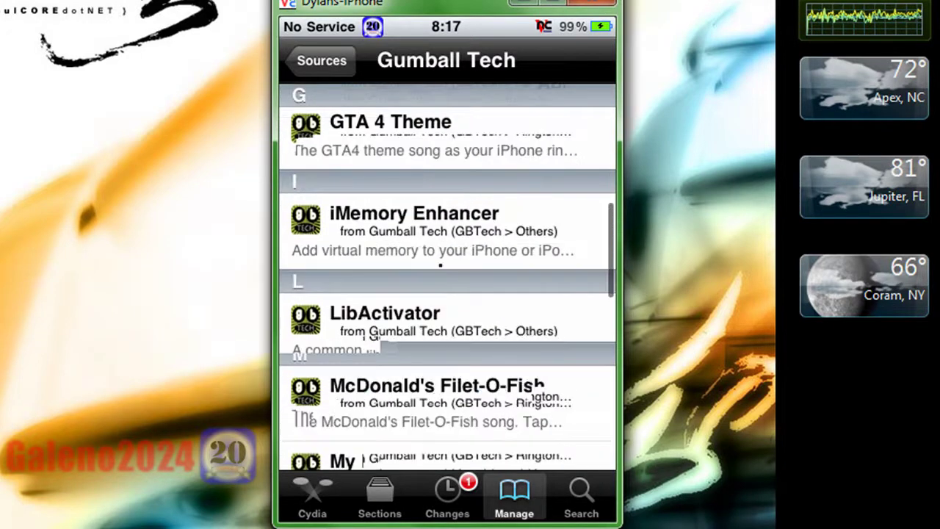
pyautogui.scroll(-10, 440, 265)
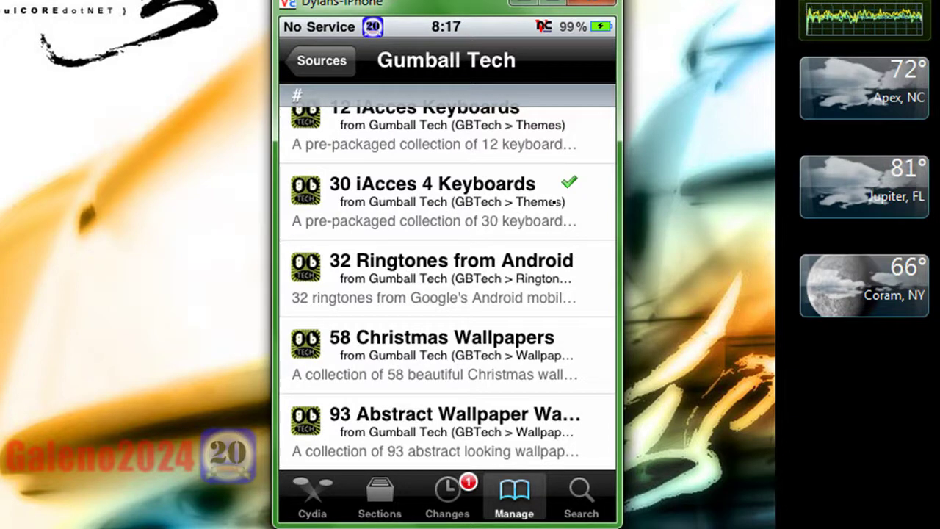
pyautogui.click(554, 202)
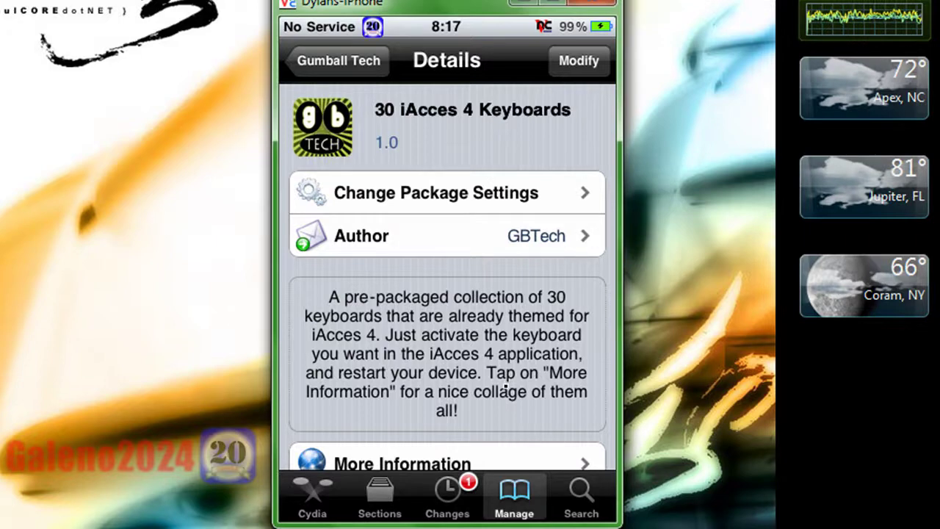
pyautogui.rightClick(505, 389)
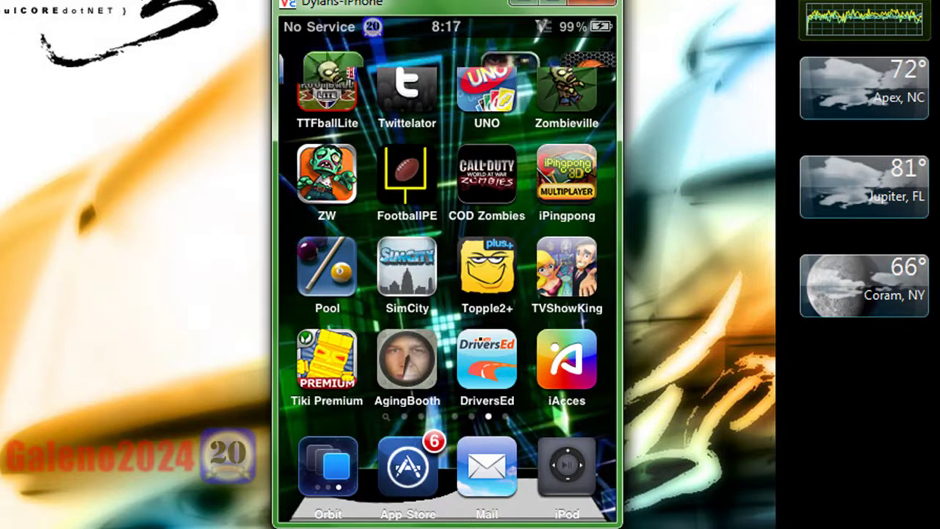
# Swipe to the next home screen page and launch iAcces 4.1
pyautogui.moveTo(573, 372); pyautogui.dragTo(508, 372)
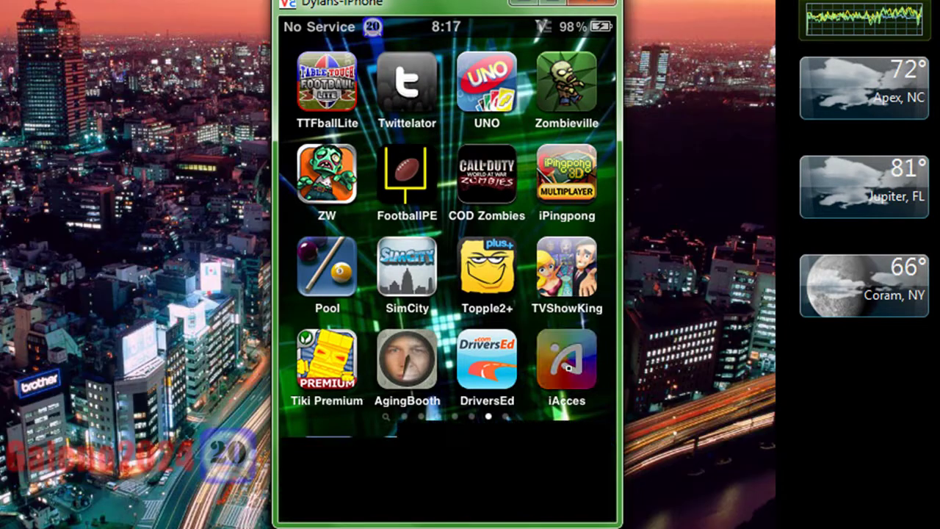
pyautogui.click(568, 368)
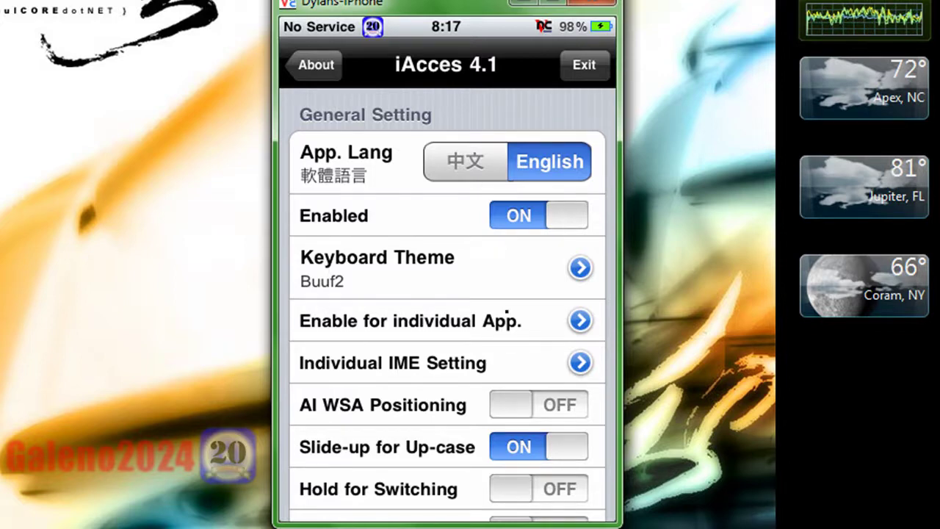
# Switch off Slide-up for Up-case and Learn Related Words in iAcces settings
pyautogui.moveTo(470, 364); pyautogui.dragTo(446, 275)
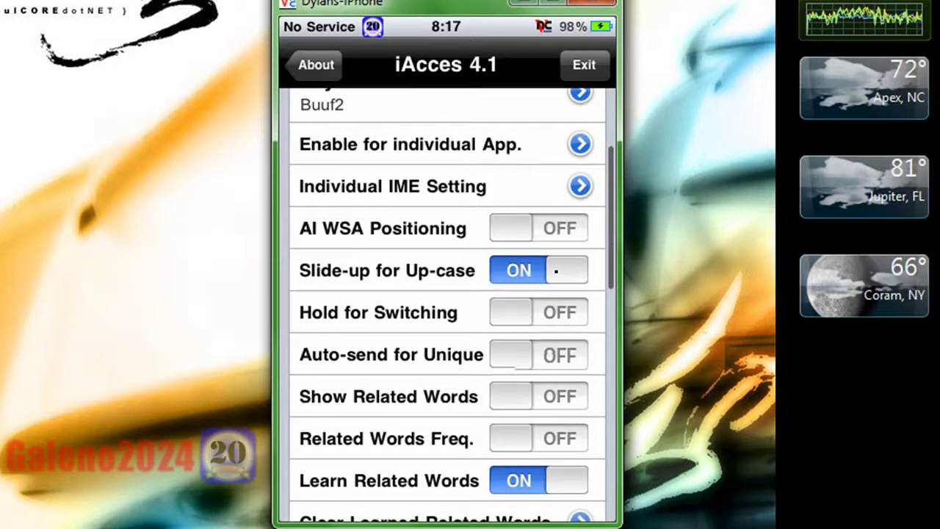
pyautogui.click(556, 270)
pyautogui.moveTo(364, 415); pyautogui.dragTo(446, 394)
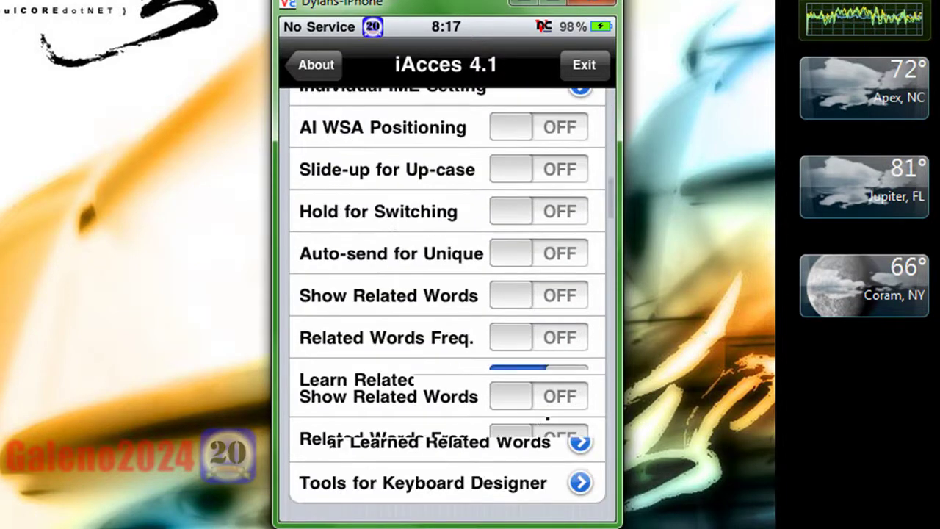
pyautogui.click(556, 379)
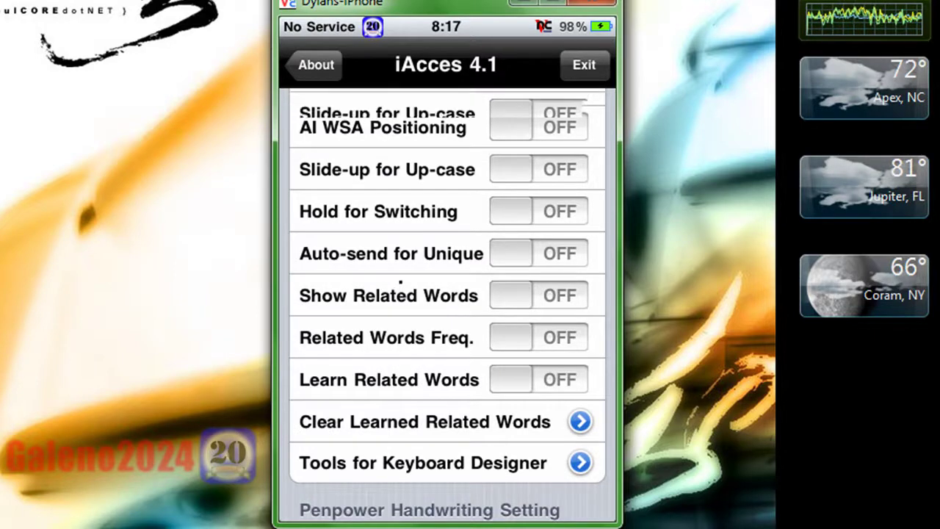
# Browse the keyboard theme list and pick Buuf2
pyautogui.moveTo(401, 280); pyautogui.dragTo(400, 186)
pyautogui.moveTo(412, 308); pyautogui.dragTo(421, 493)
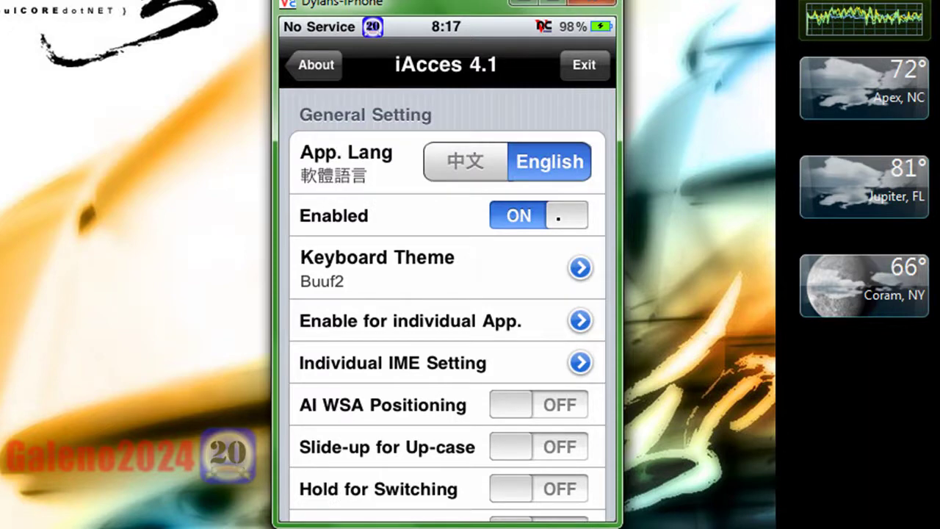
pyautogui.click(515, 269)
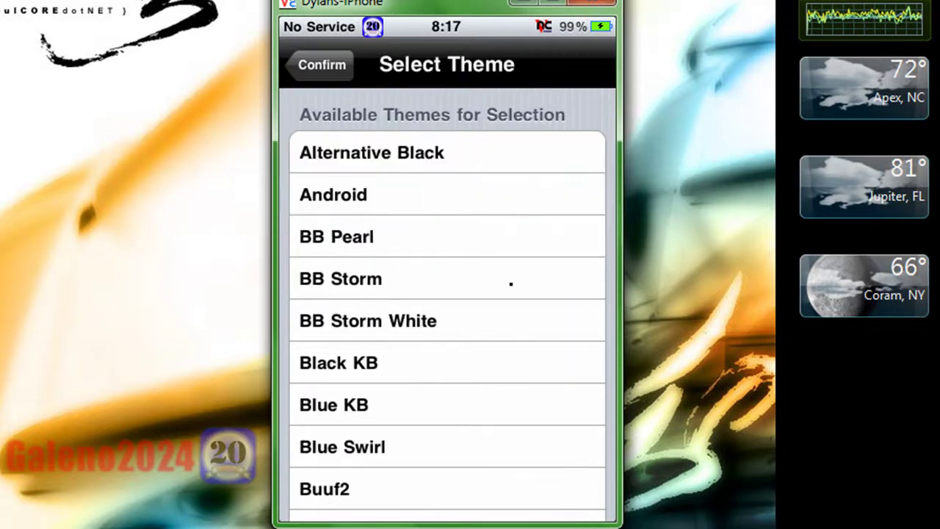
pyautogui.moveTo(487, 357); pyautogui.dragTo(504, 240)
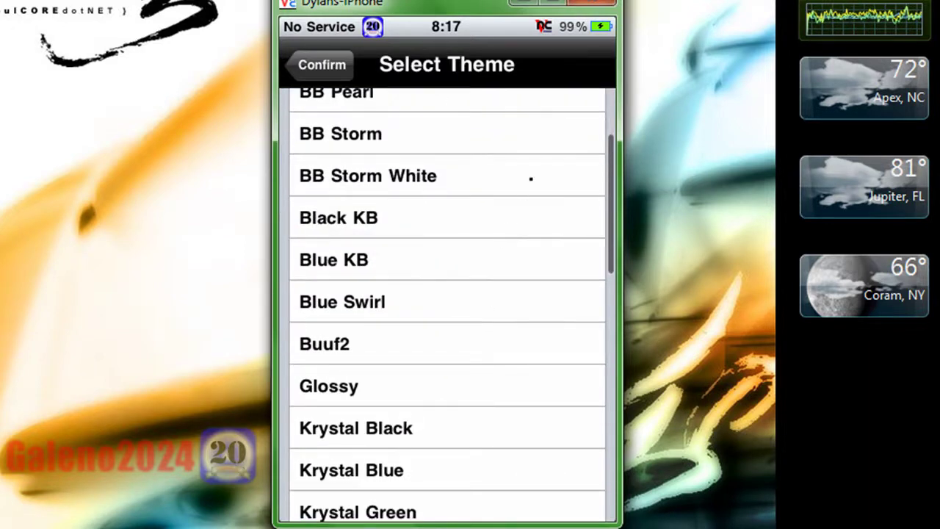
pyautogui.moveTo(526, 424); pyautogui.dragTo(509, 289)
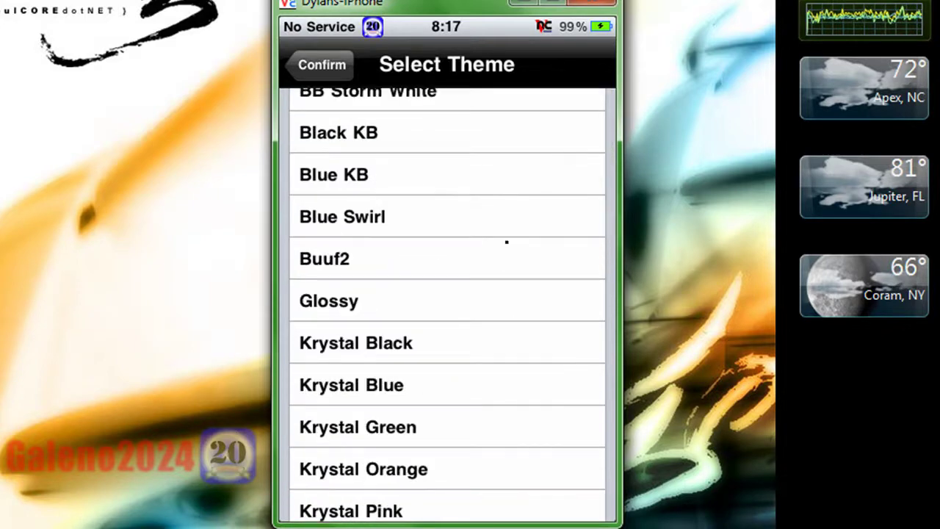
pyautogui.moveTo(507, 240); pyautogui.dragTo(384, 99)
pyautogui.click(384, 106)
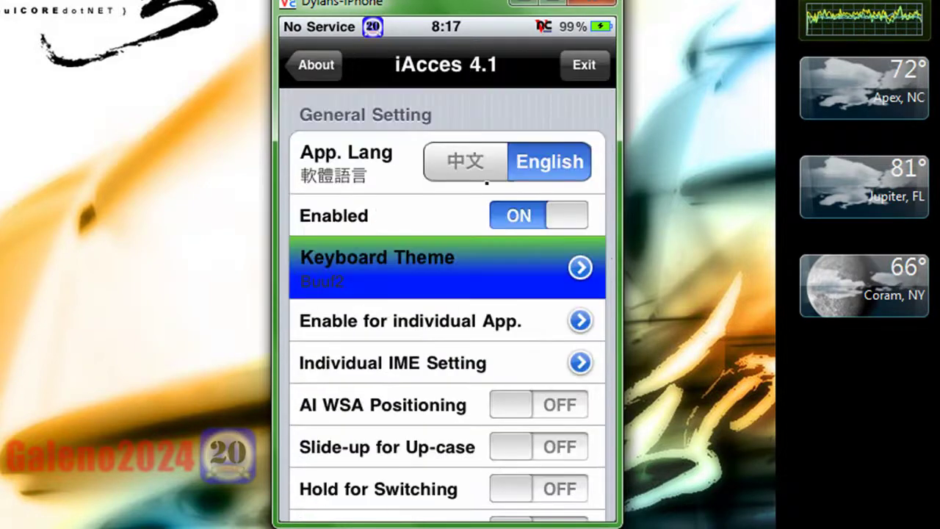
# Reopen the Select Theme list and choose Blue Swirl as the keyboard theme
pyautogui.click(504, 271)
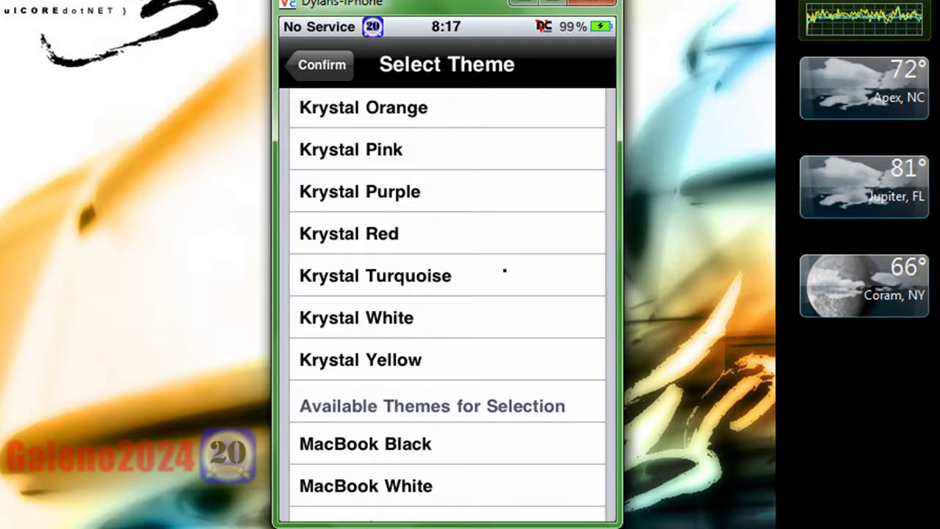
pyautogui.moveTo(497, 233); pyautogui.dragTo(503, 430)
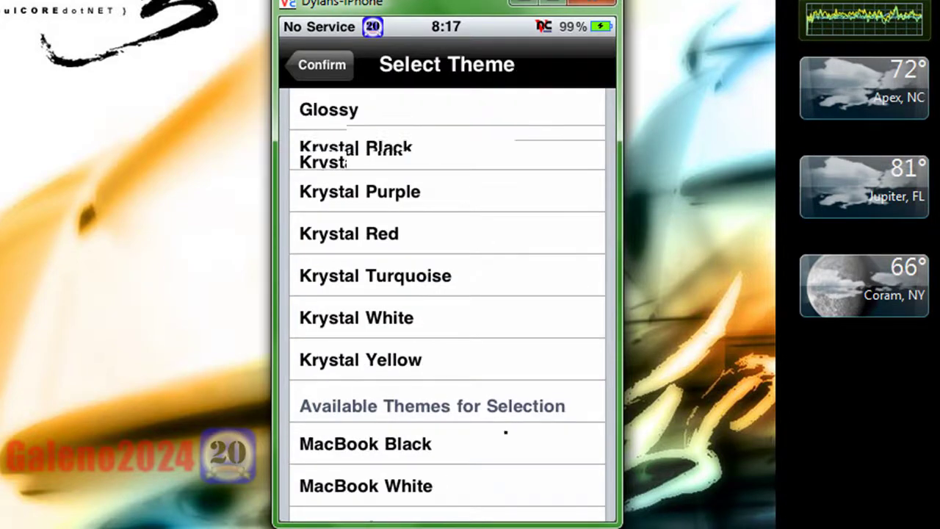
pyautogui.moveTo(514, 273); pyautogui.dragTo(522, 409)
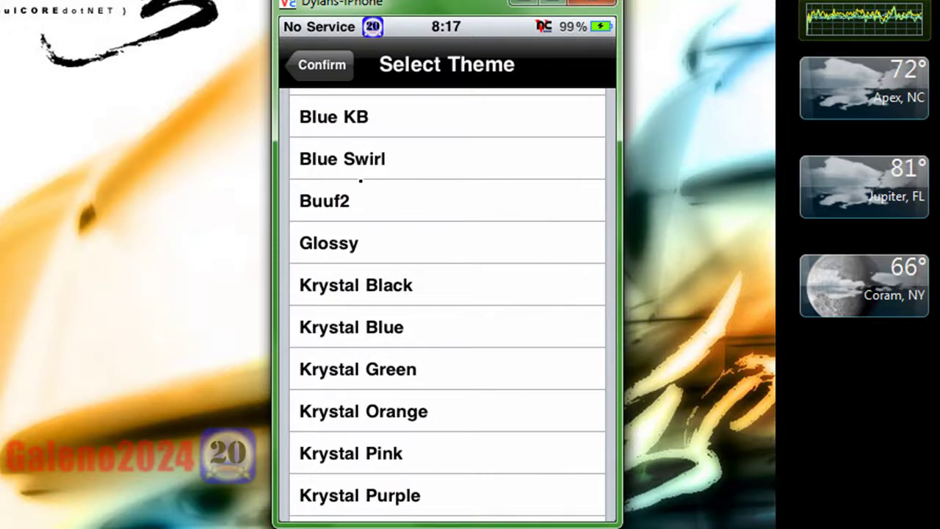
pyautogui.click(358, 162)
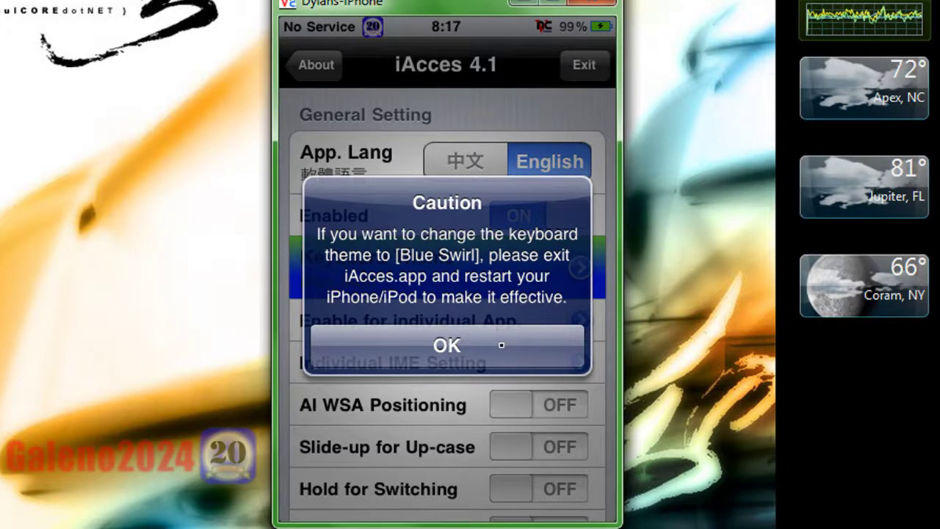
# Acknowledge the Blue Swirl restart caution with OK, then exit iAcces
pyautogui.click(501, 344)
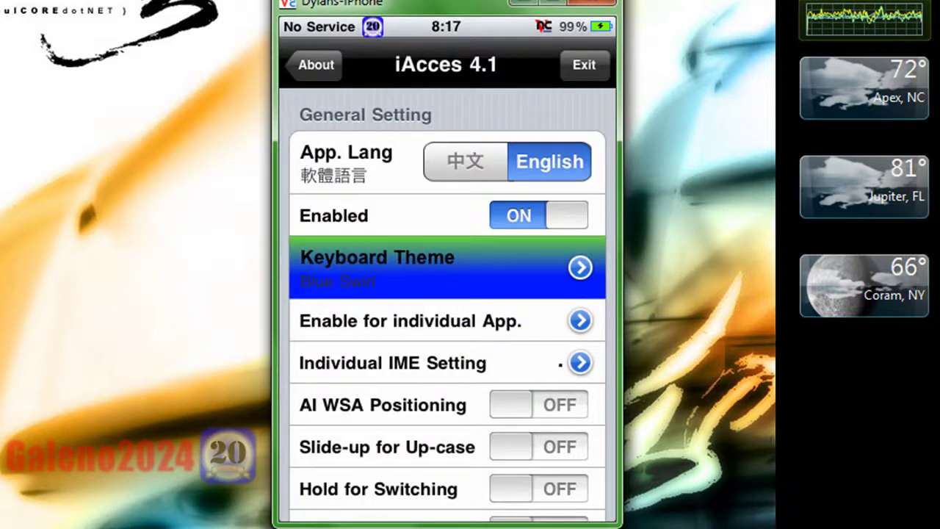
pyautogui.scroll(-15, 440, 150)
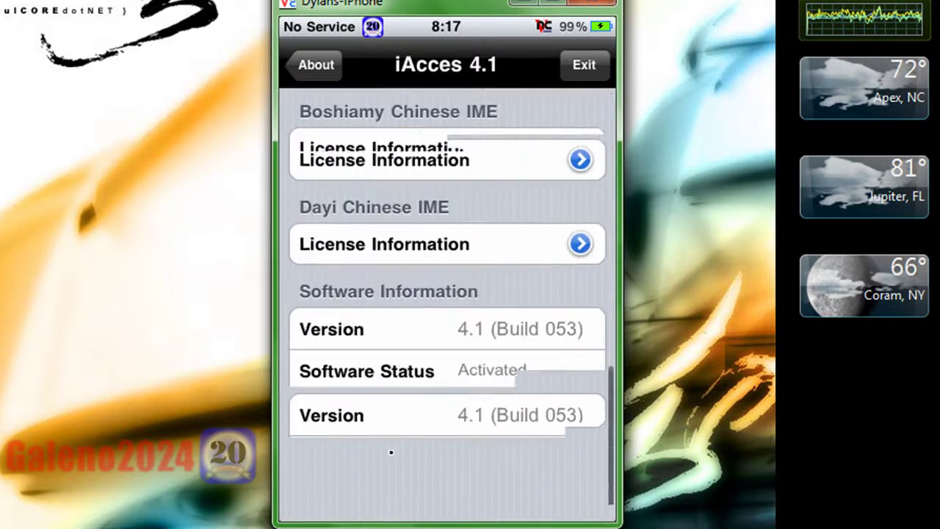
pyautogui.scroll(15, 447, 516)
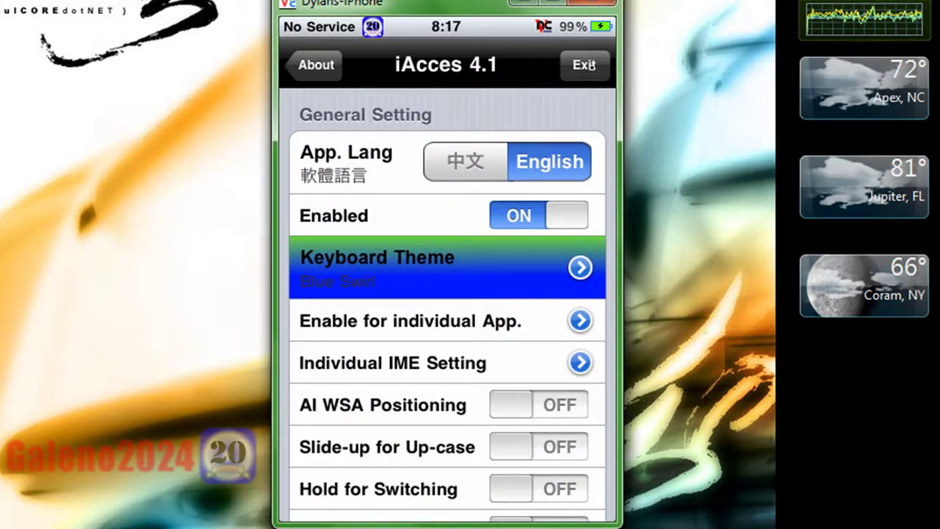
pyautogui.click(584, 65)
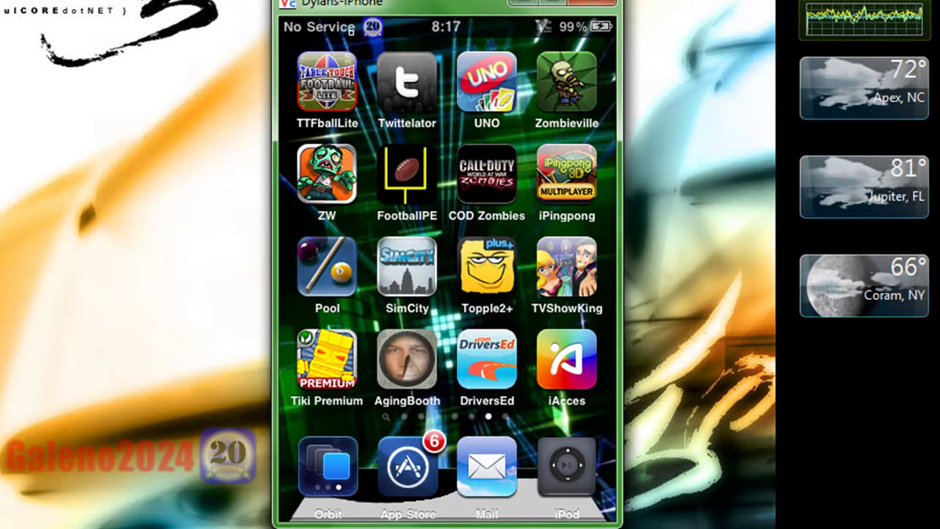
# Reboot the iPhone from the SBSettings Power menu
pyautogui.moveTo(403, 28); pyautogui.dragTo(440, 29)
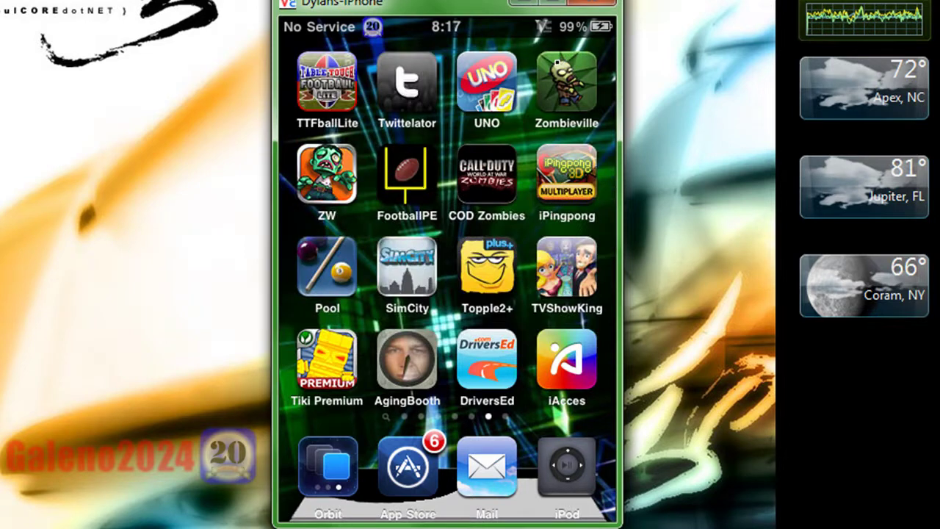
pyautogui.moveTo(521, 27); pyautogui.dragTo(549, 33)
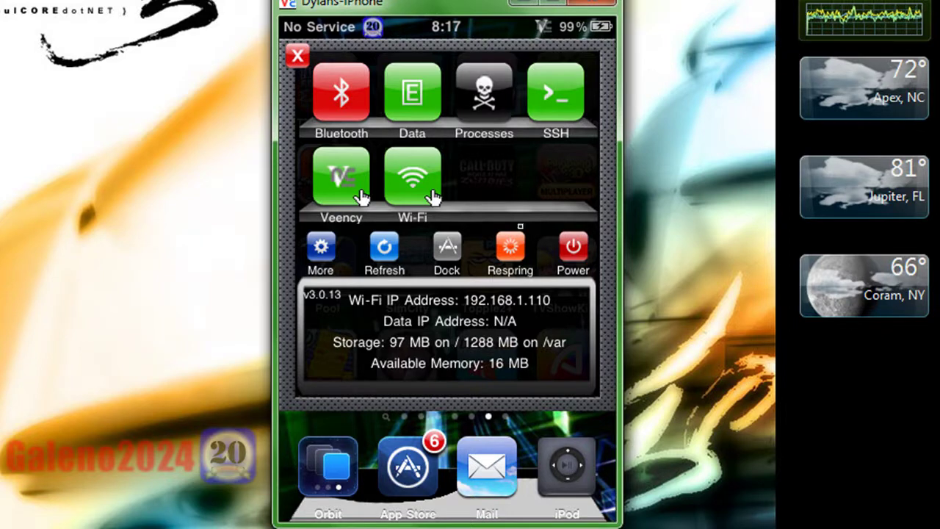
pyautogui.click(557, 248)
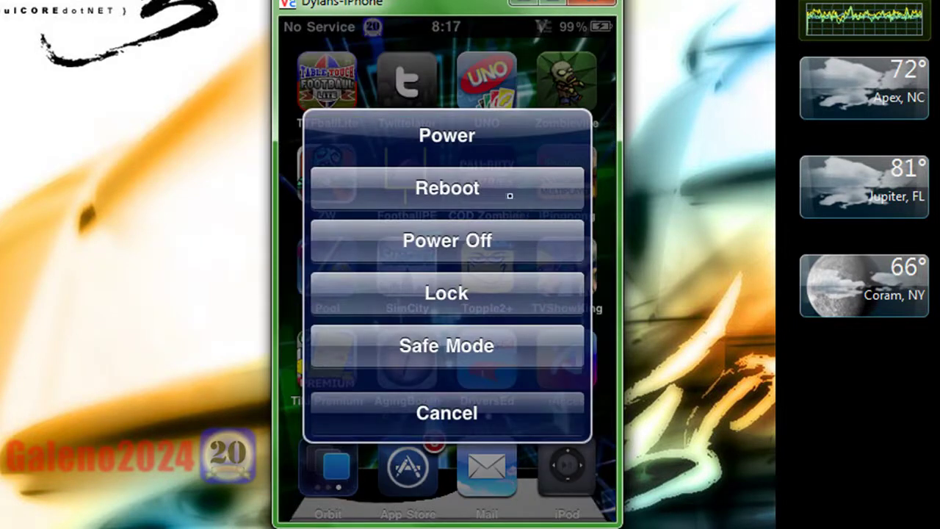
pyautogui.click(509, 196)
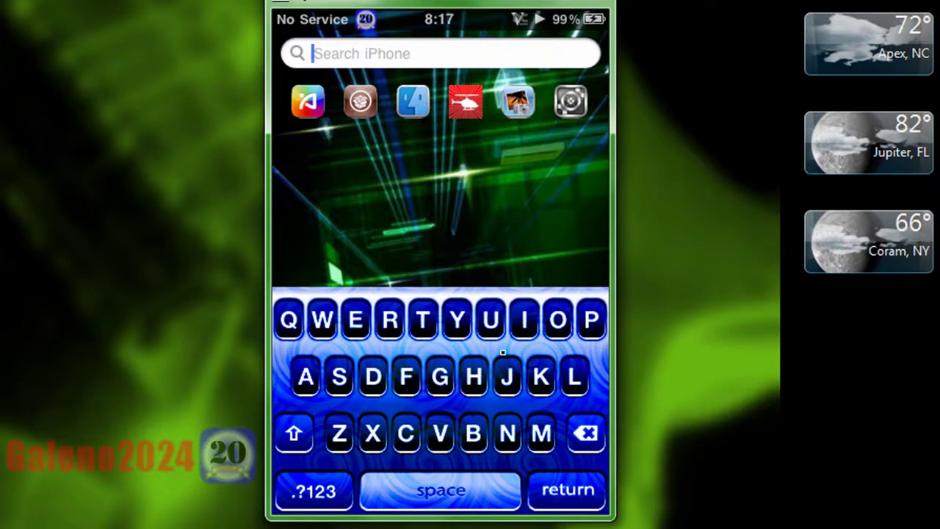
pyautogui.write('he')
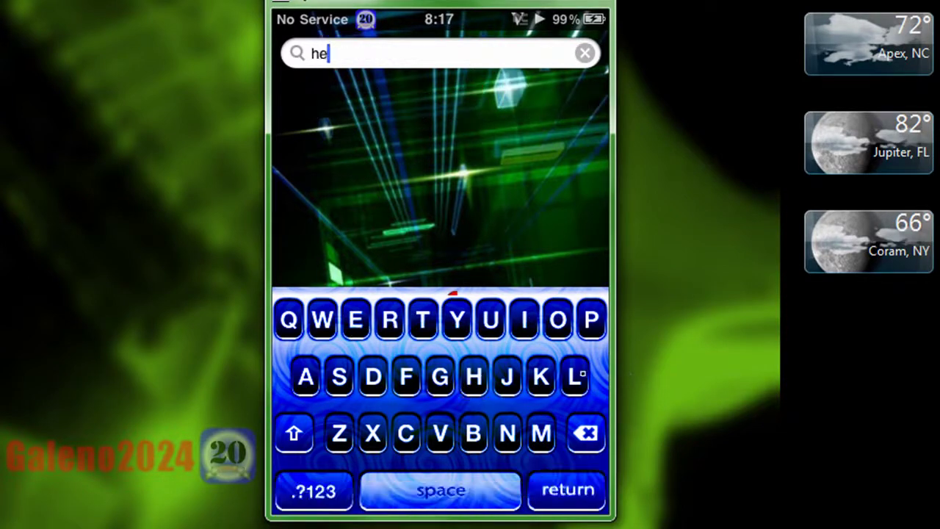
pyautogui.write('llo')
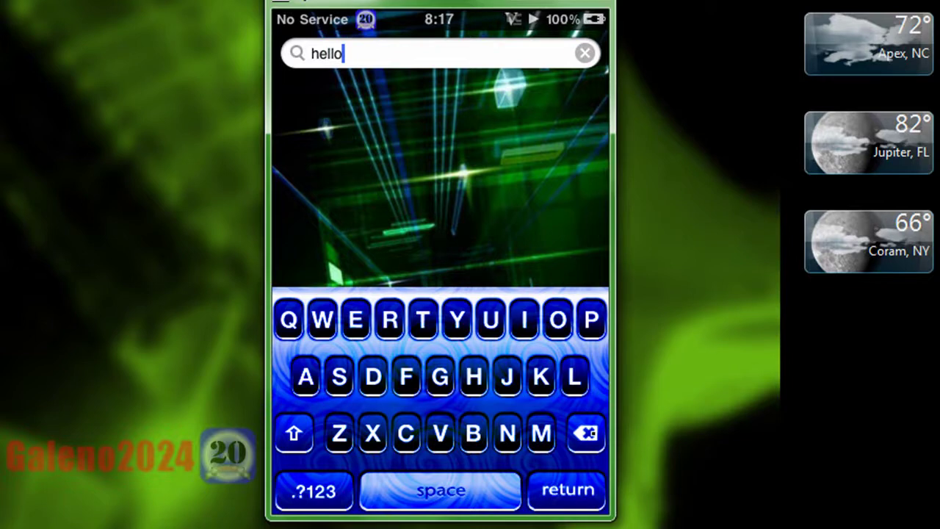
pyautogui.write('o')
pyautogui.press('BackSpace')
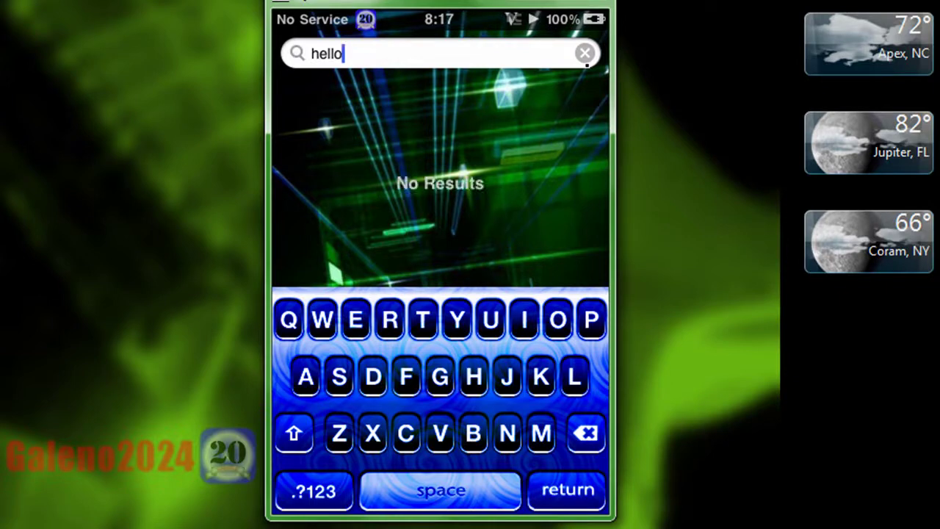
pyautogui.click(584, 54)
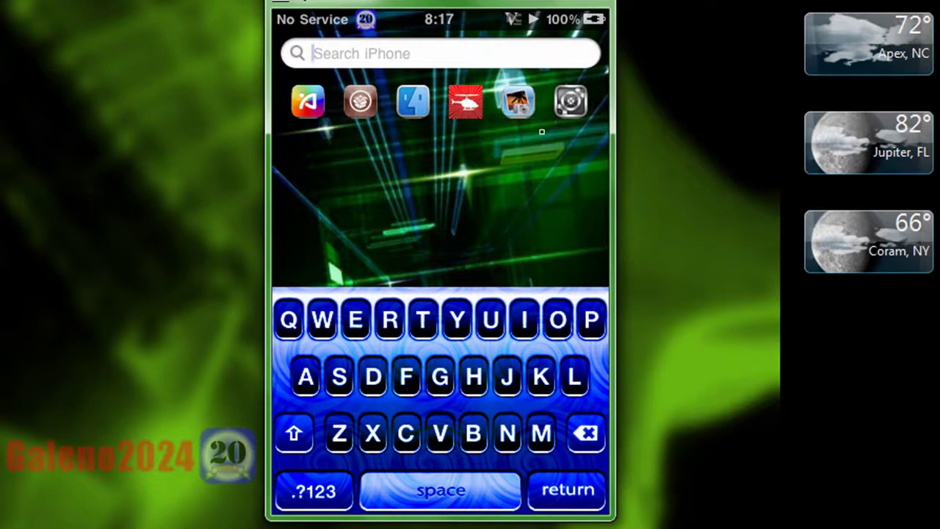
pyautogui.rightClick(360, 207)
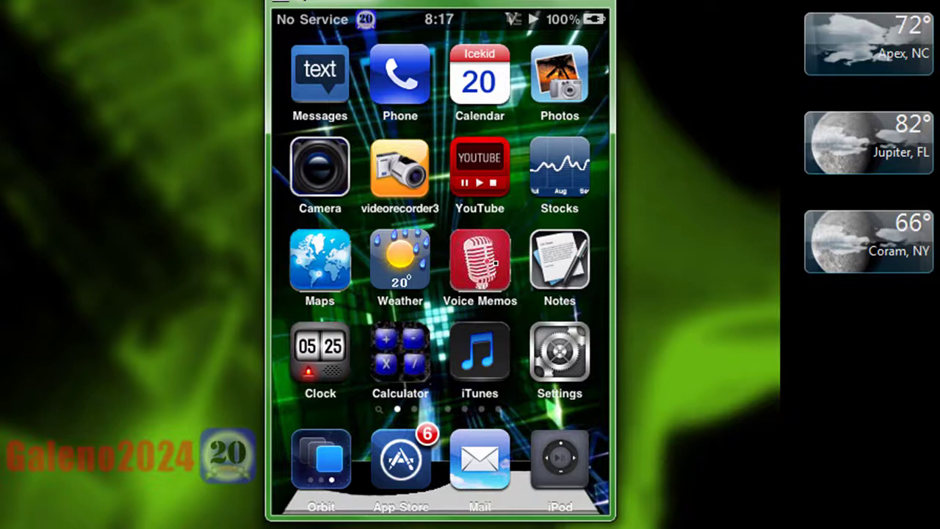
pyautogui.rightClick(496, 309)
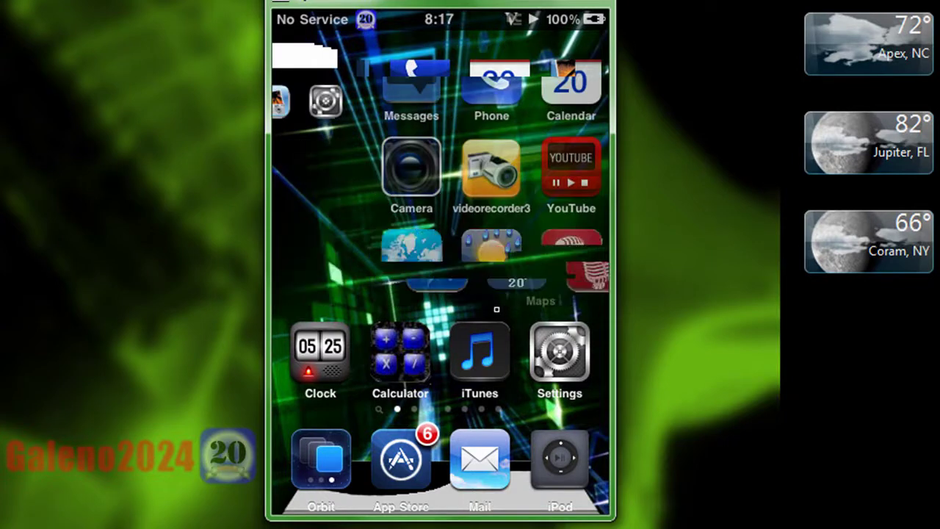